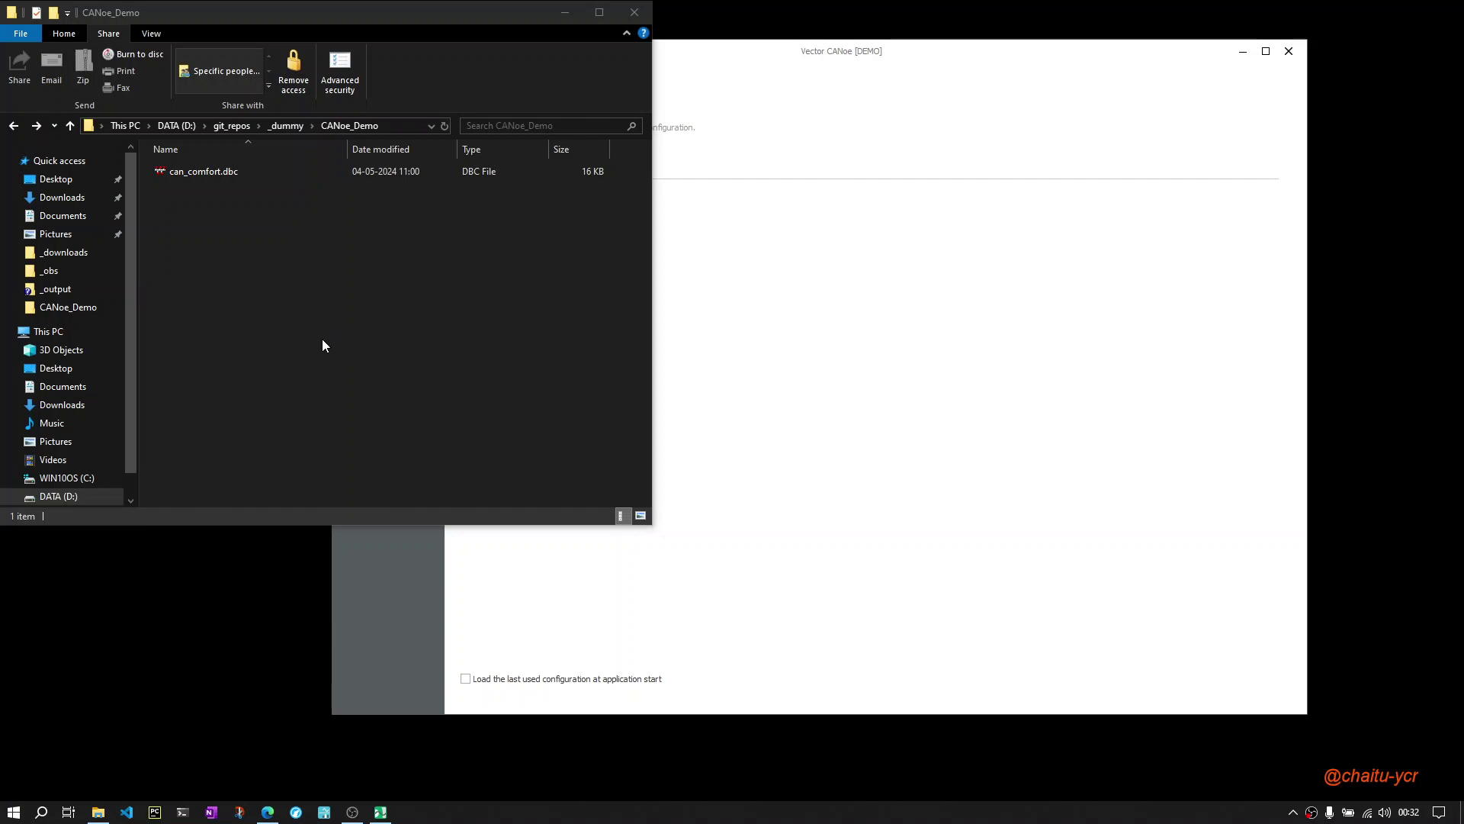
Step: Confirm can_comfort.dbc is in CANoe_Demo, then bring the Vector CANoe start page forward
{"action": "left_click", "coordinate": [322, 340]}
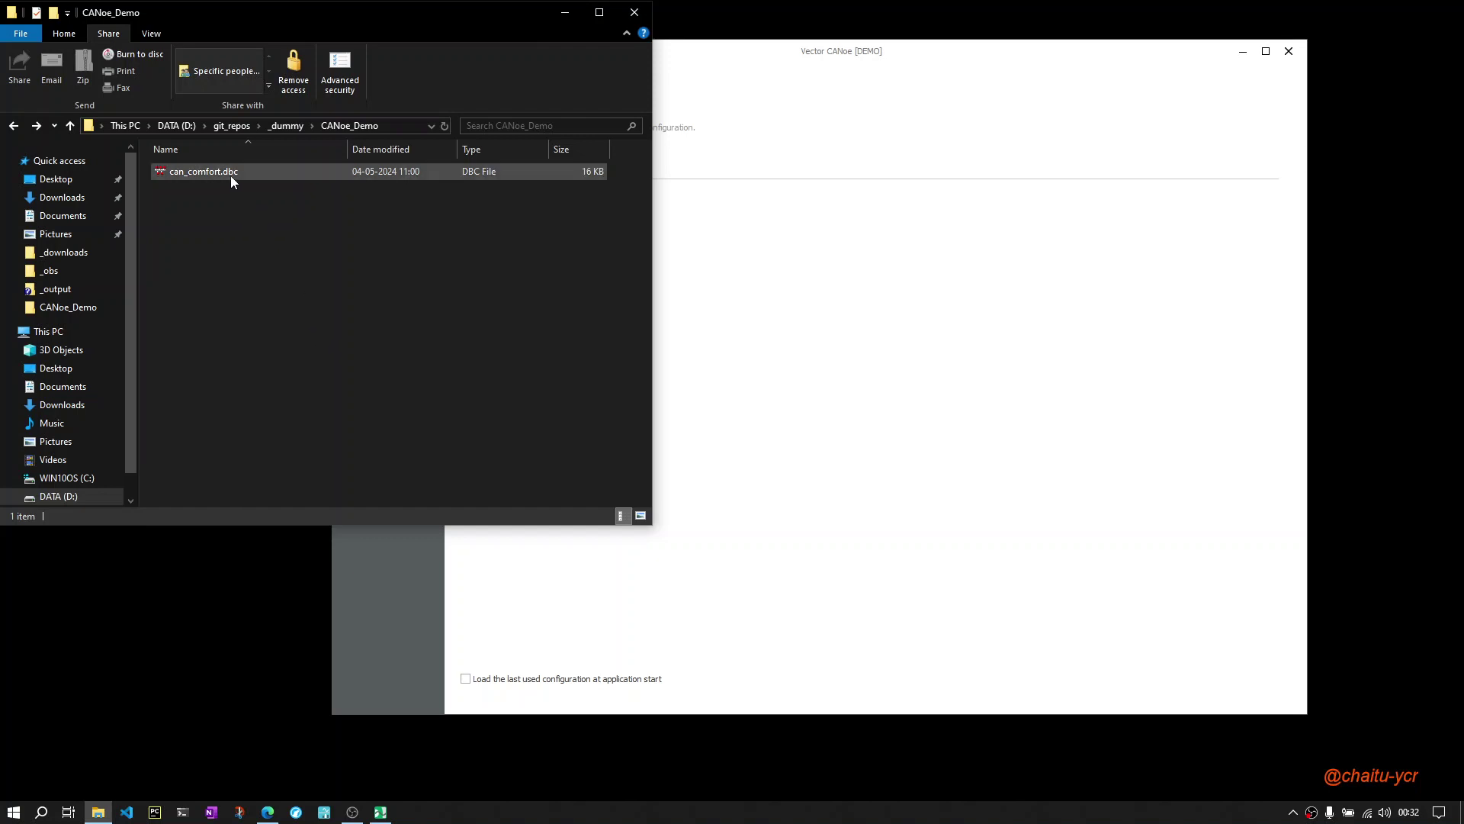
{"action": "left_click", "coordinate": [766, 68]}
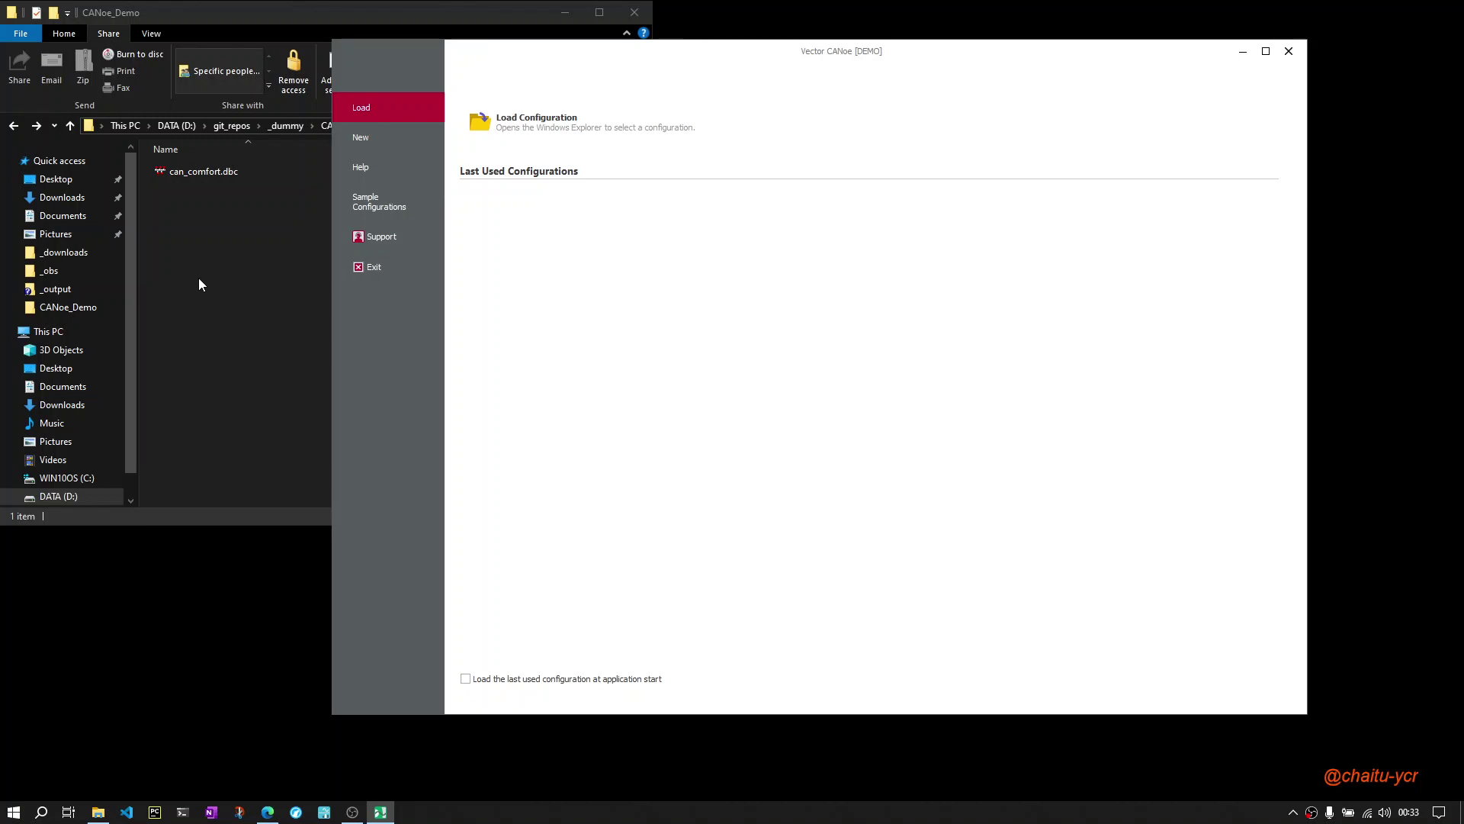
Step: Begin a new configuration from the CAN 500kBaud 1ch template under CAN
{"action": "left_click", "coordinate": [374, 136]}
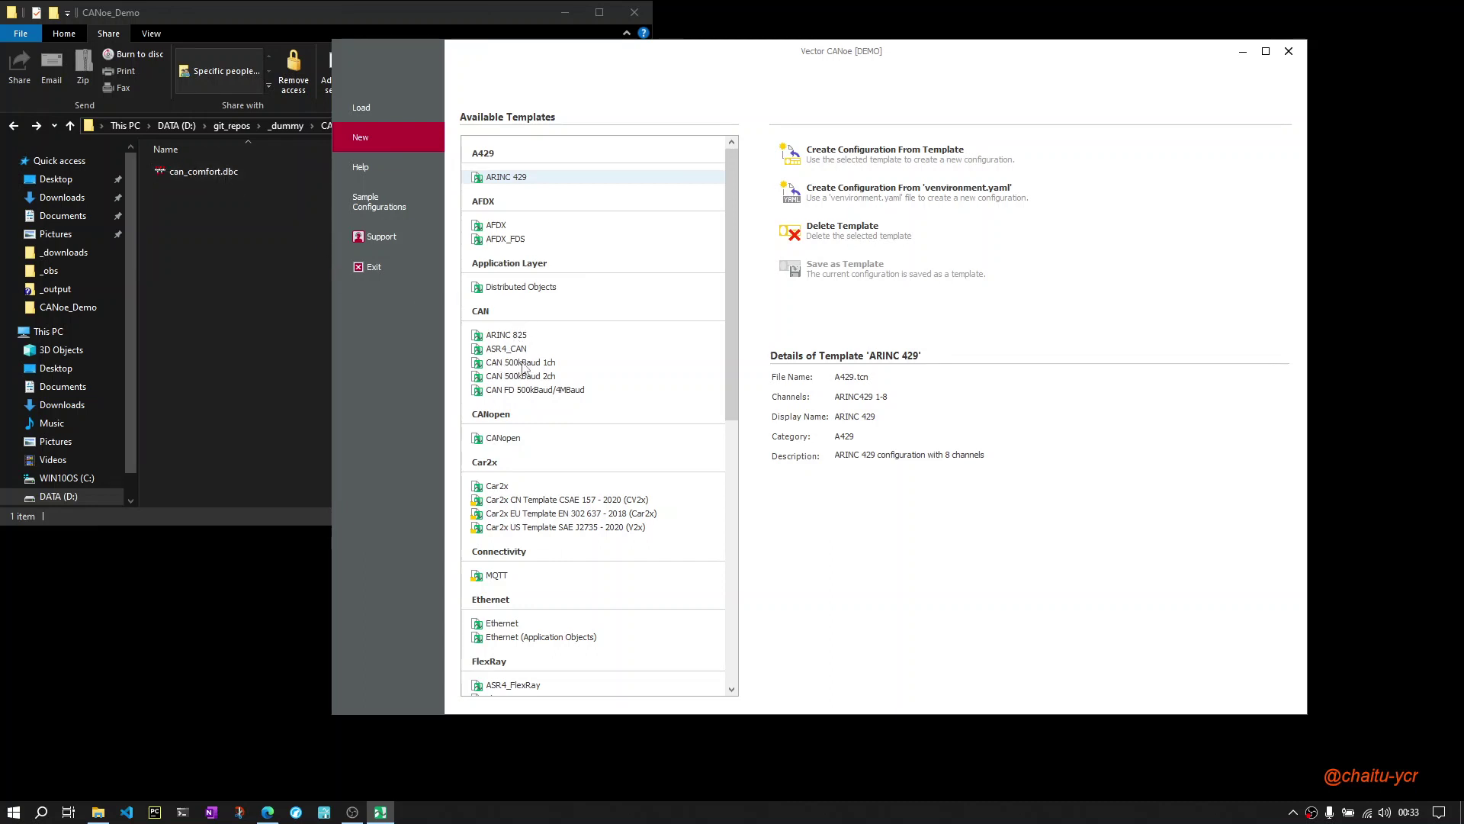
{"action": "double_click", "coordinate": [519, 362]}
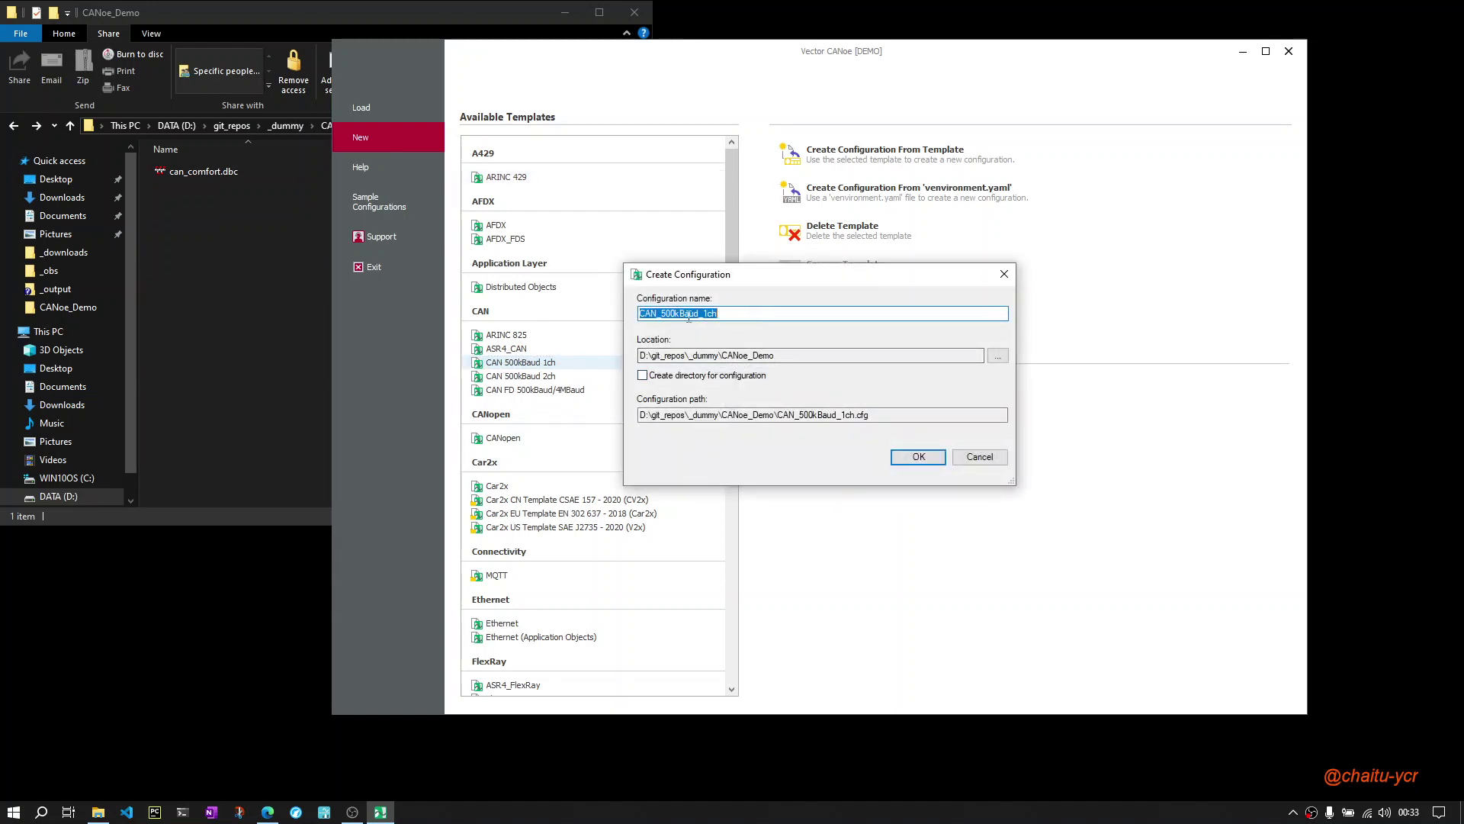
Step: Rename the configuration to demo, check the path ends in CANoe_Demo\demo.cfg, and create it
{"action": "left_click", "coordinate": [737, 313]}
{"action": "left_click_drag", "start_coordinate": [739, 313], "coordinate": [631, 314]}
{"action": "type", "text": "demo"}
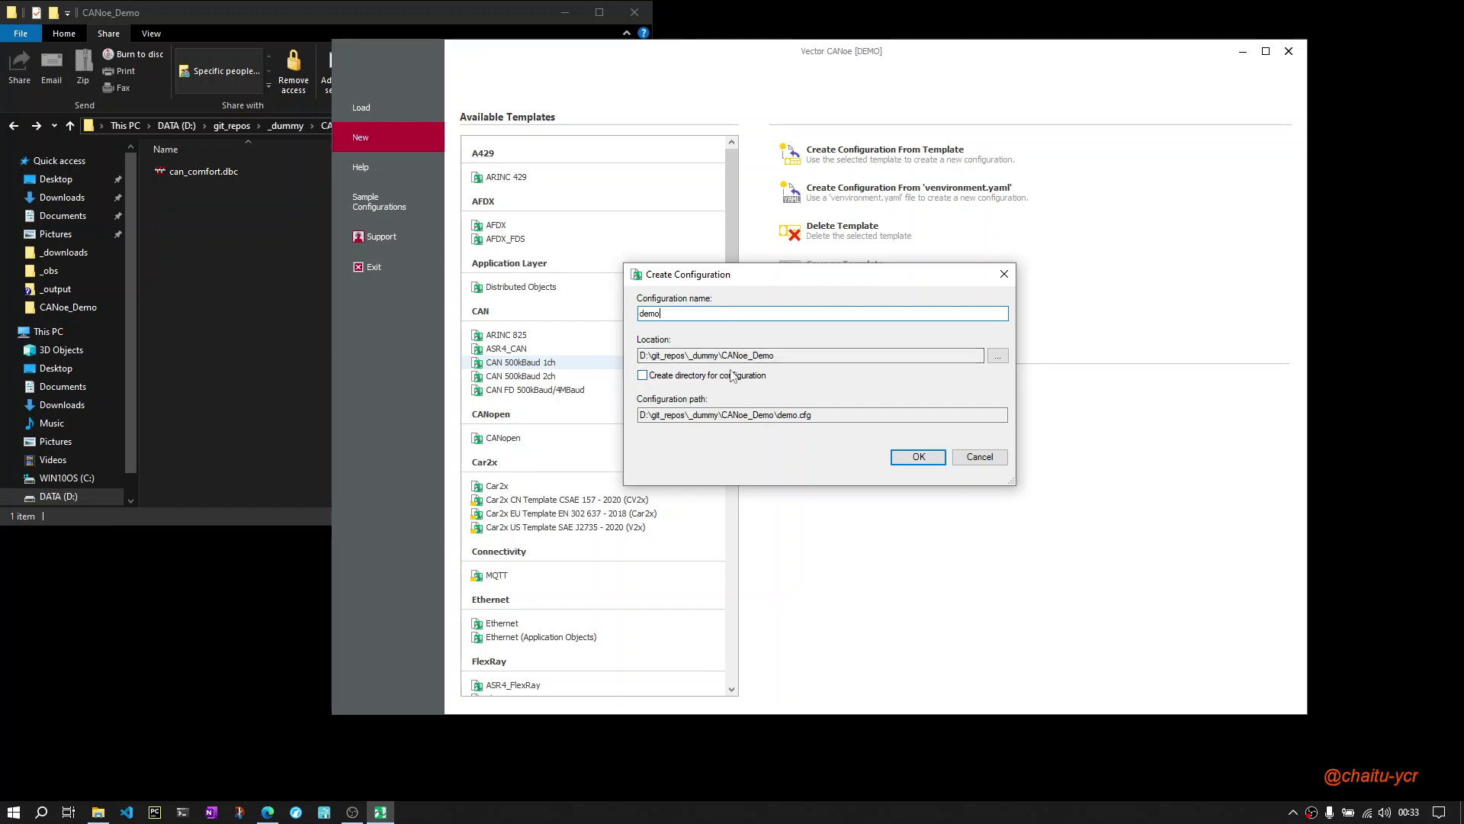
{"action": "left_click_drag", "start_coordinate": [776, 355], "coordinate": [637, 356]}
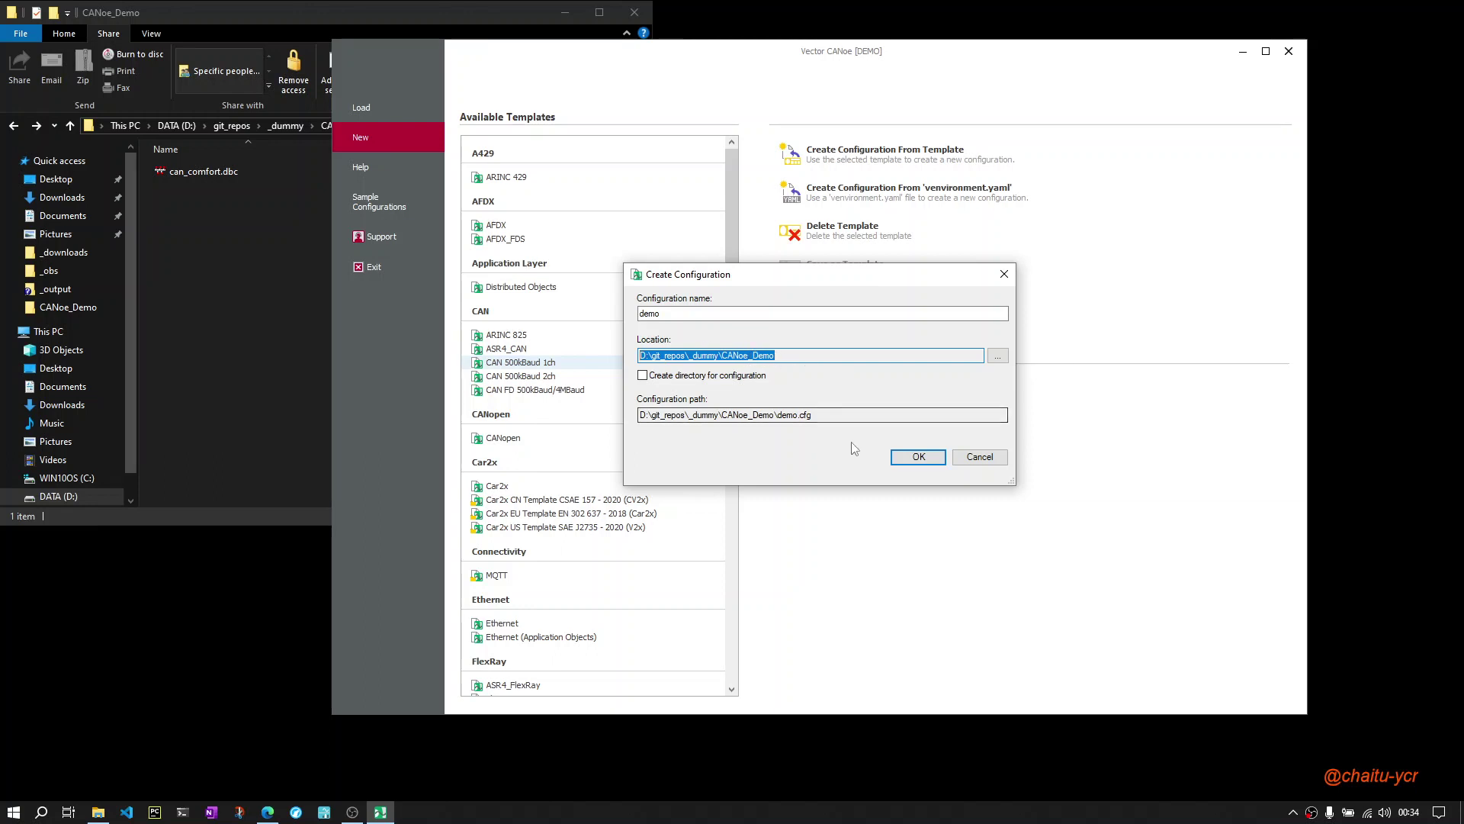
{"action": "left_click_drag", "start_coordinate": [642, 415], "coordinate": [819, 411]}
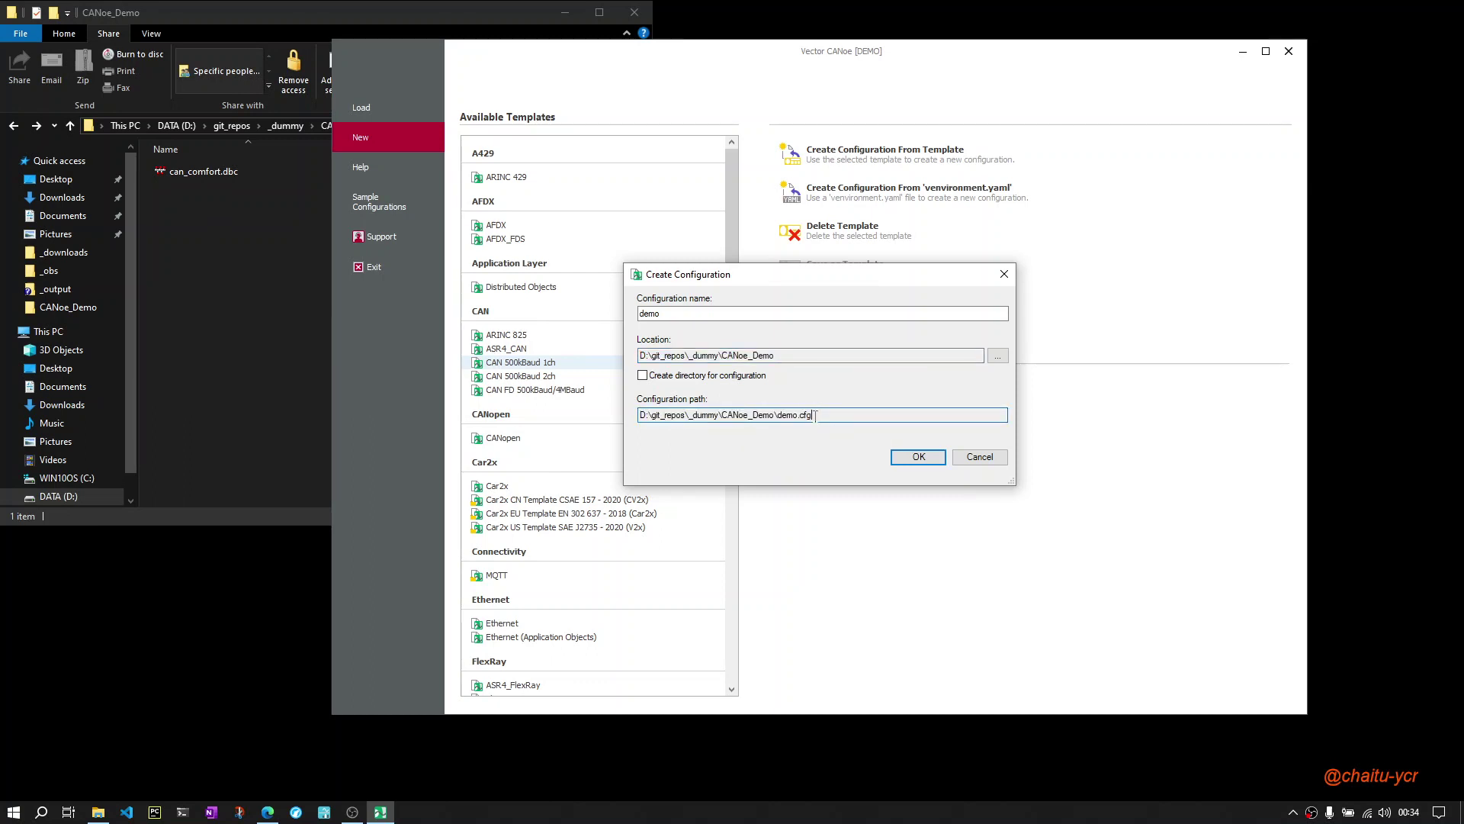
{"action": "double_click", "coordinate": [799, 416]}
{"action": "left_click_drag", "start_coordinate": [775, 416], "coordinate": [635, 418]}
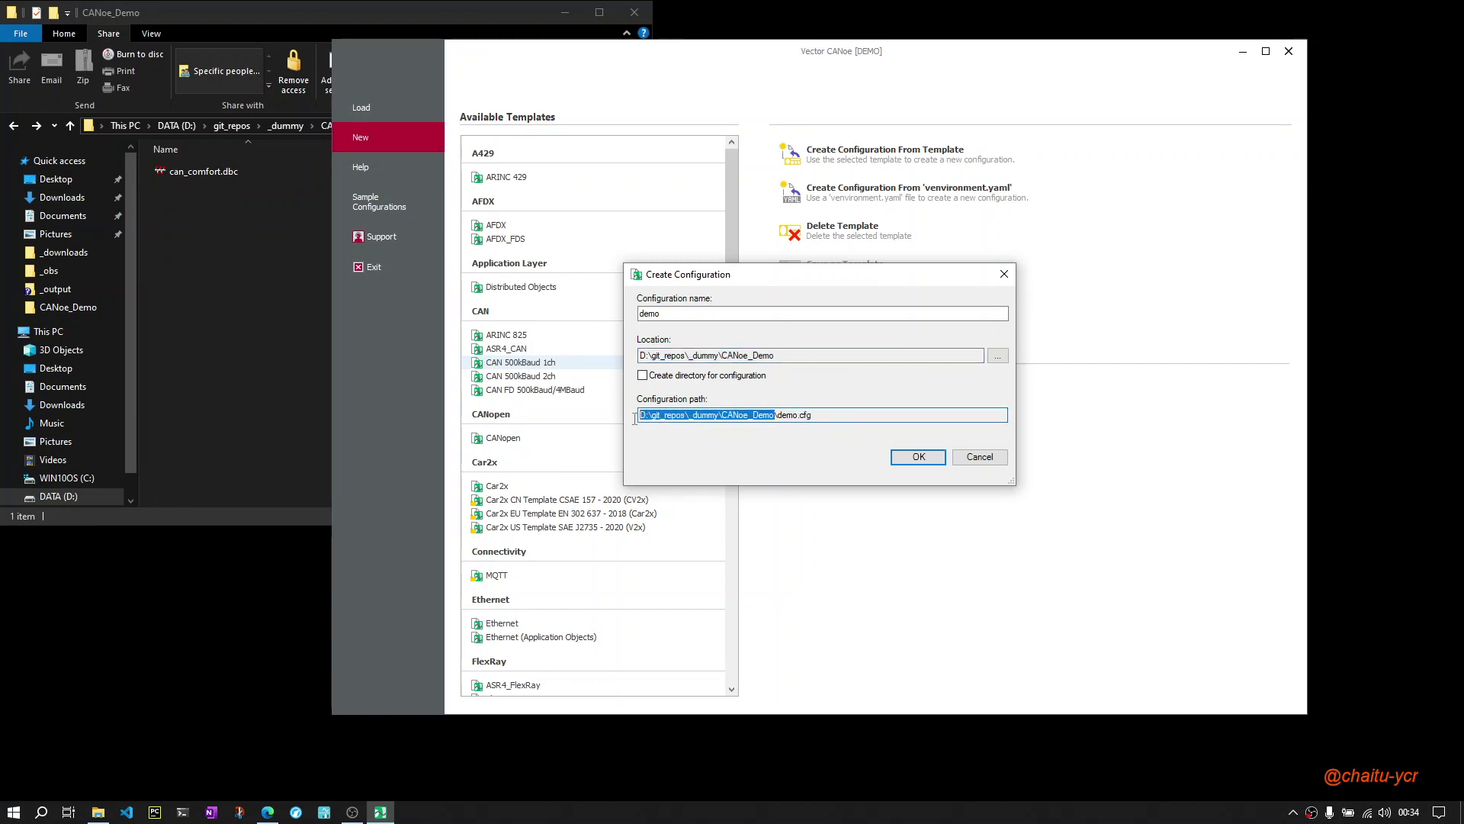
{"action": "left_click", "coordinate": [919, 458]}
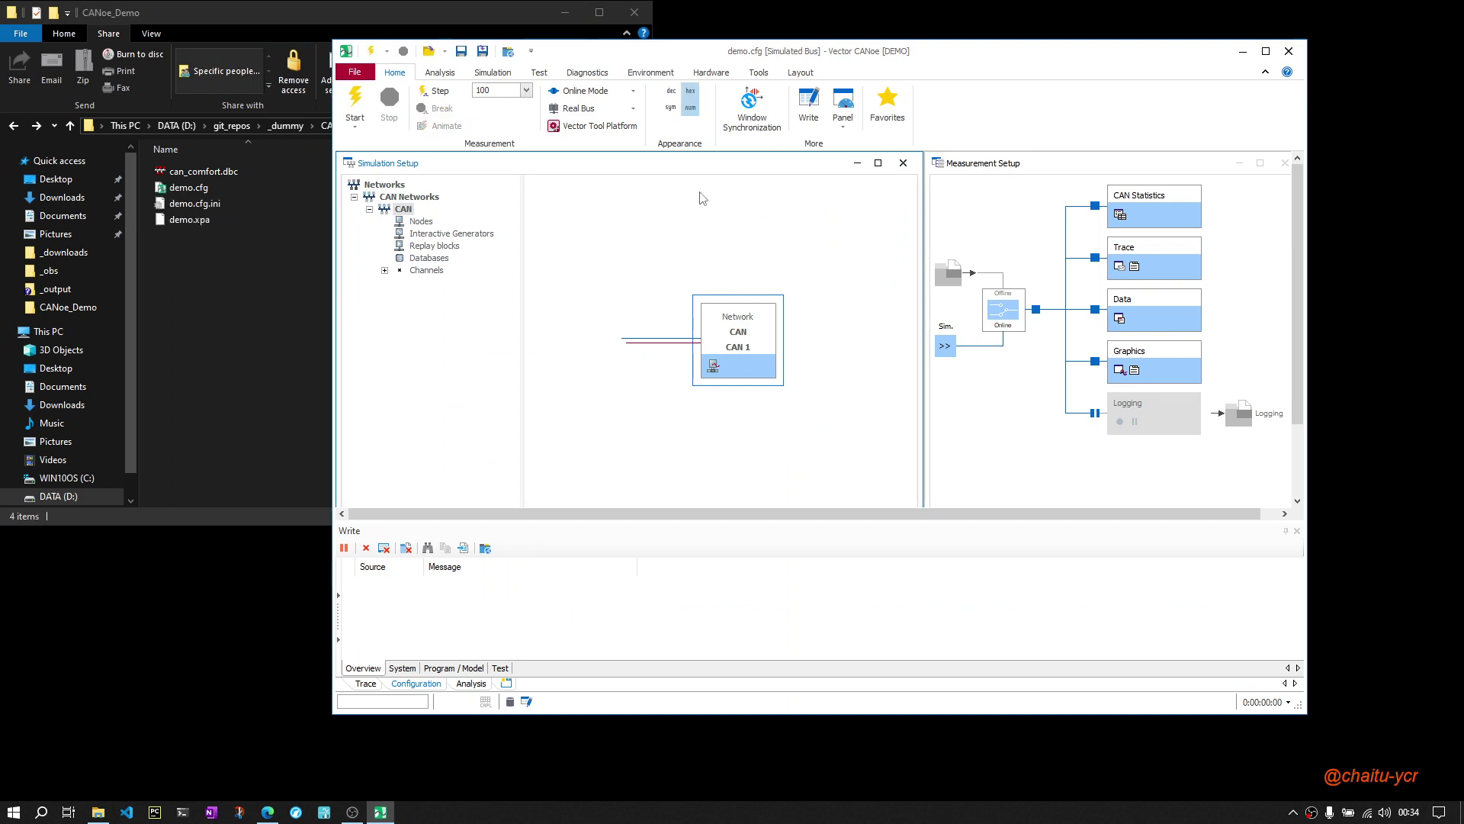
Step: Add a database from the Databases entry and pick can_comfort.dbc in the Open dialog
{"action": "left_click", "coordinate": [713, 241]}
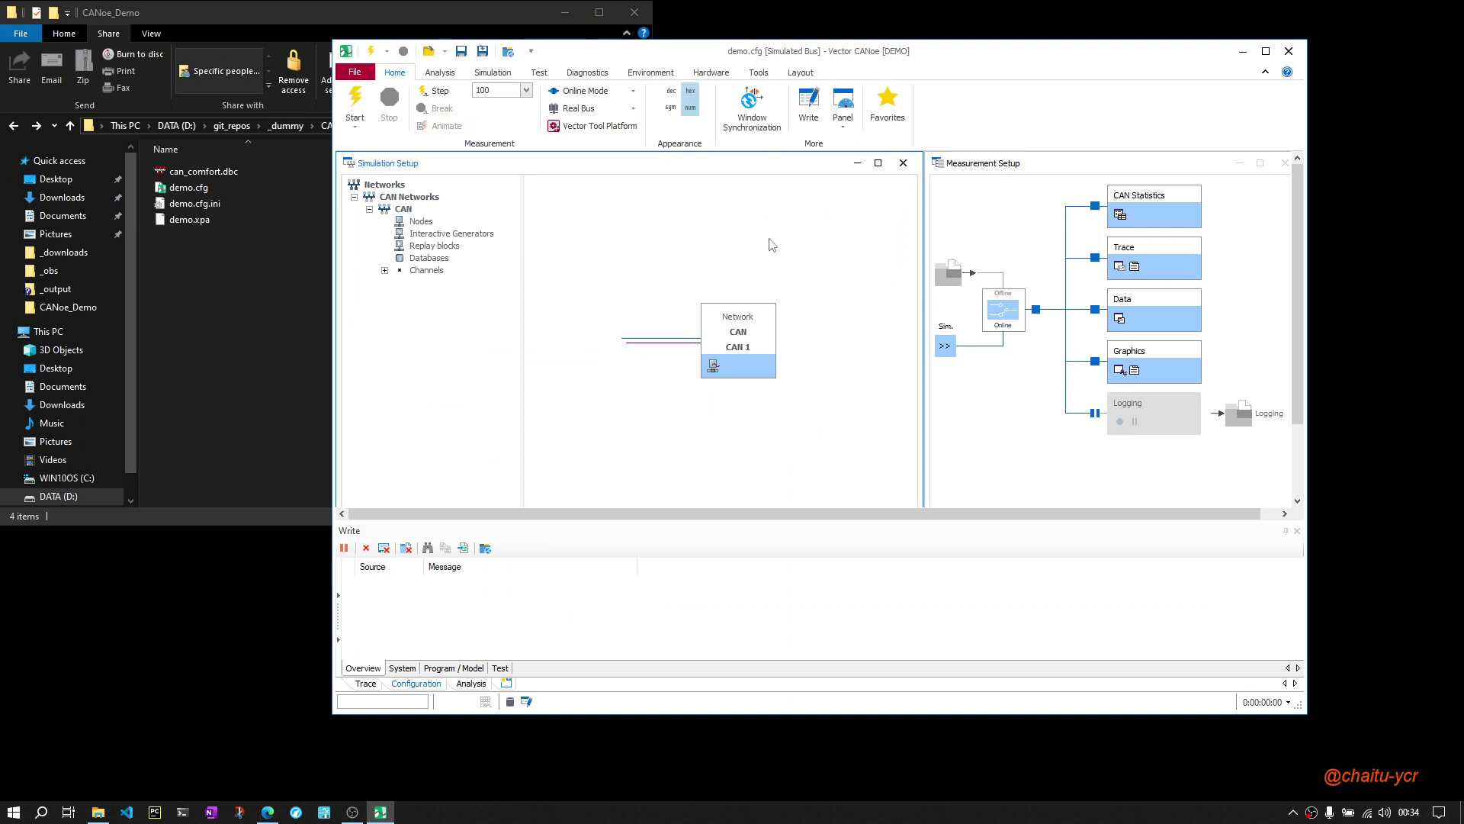
{"action": "right_click", "coordinate": [415, 259]}
{"action": "left_click", "coordinate": [438, 272]}
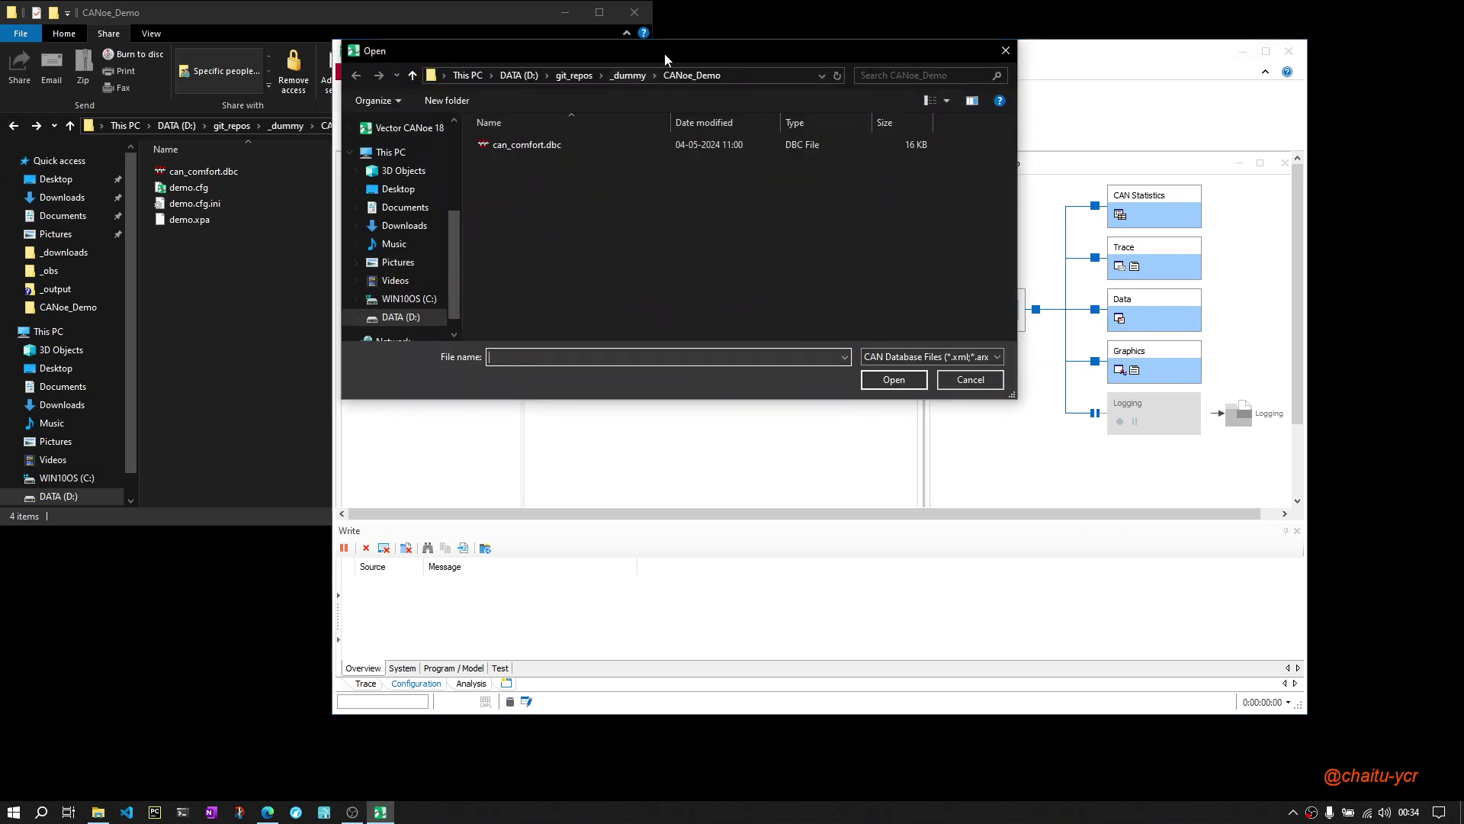
{"action": "left_click_drag", "start_coordinate": [665, 53], "coordinate": [748, 218]}
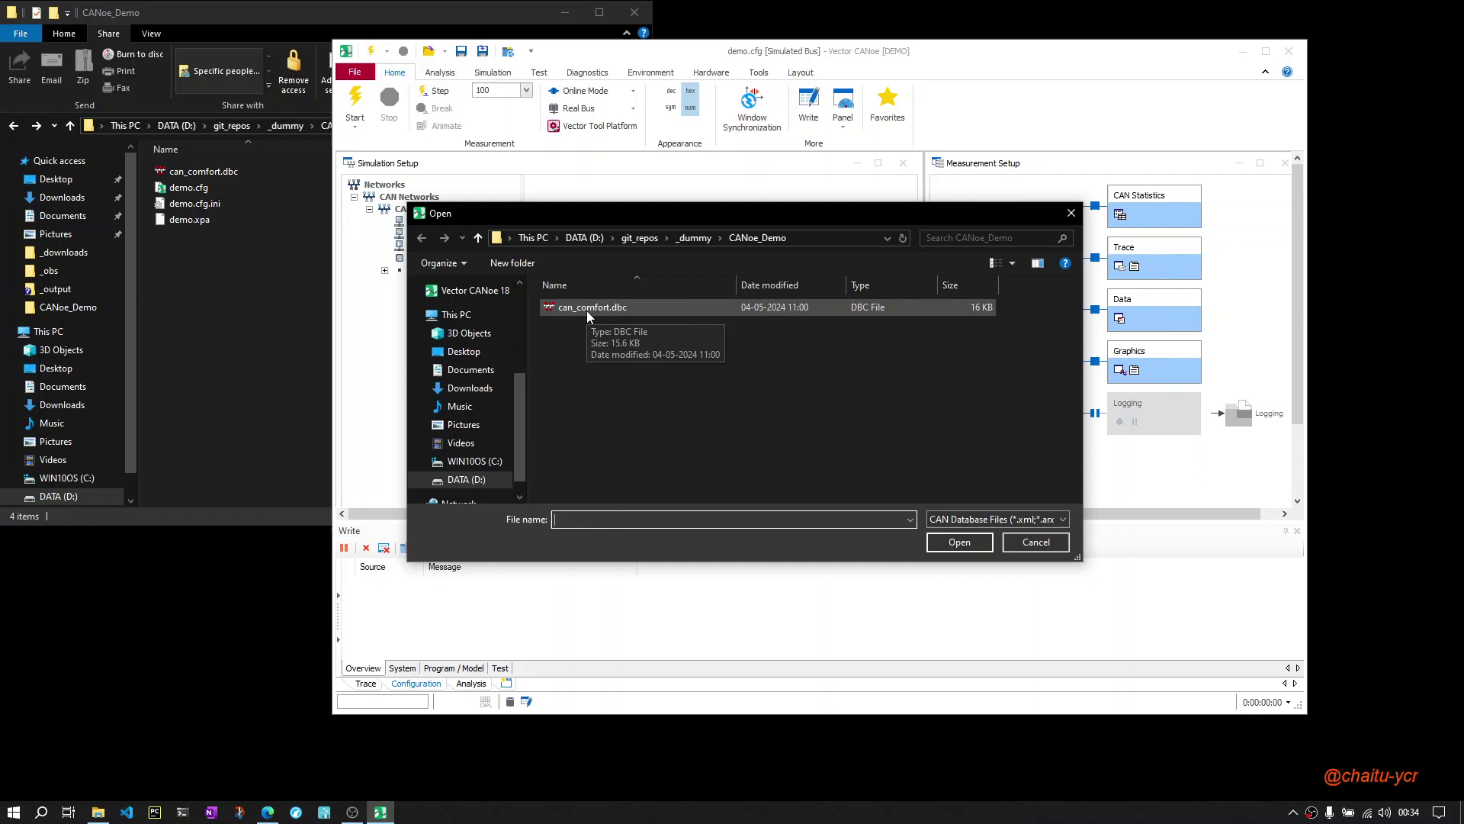
{"action": "mouse_move", "coordinate": [588, 313]}
{"action": "left_mouse_down"}
{"action": "mouse_move", "coordinate": [592, 355]}
{"action": "mouse_move", "coordinate": [590, 308]}
{"action": "left_mouse_up"}
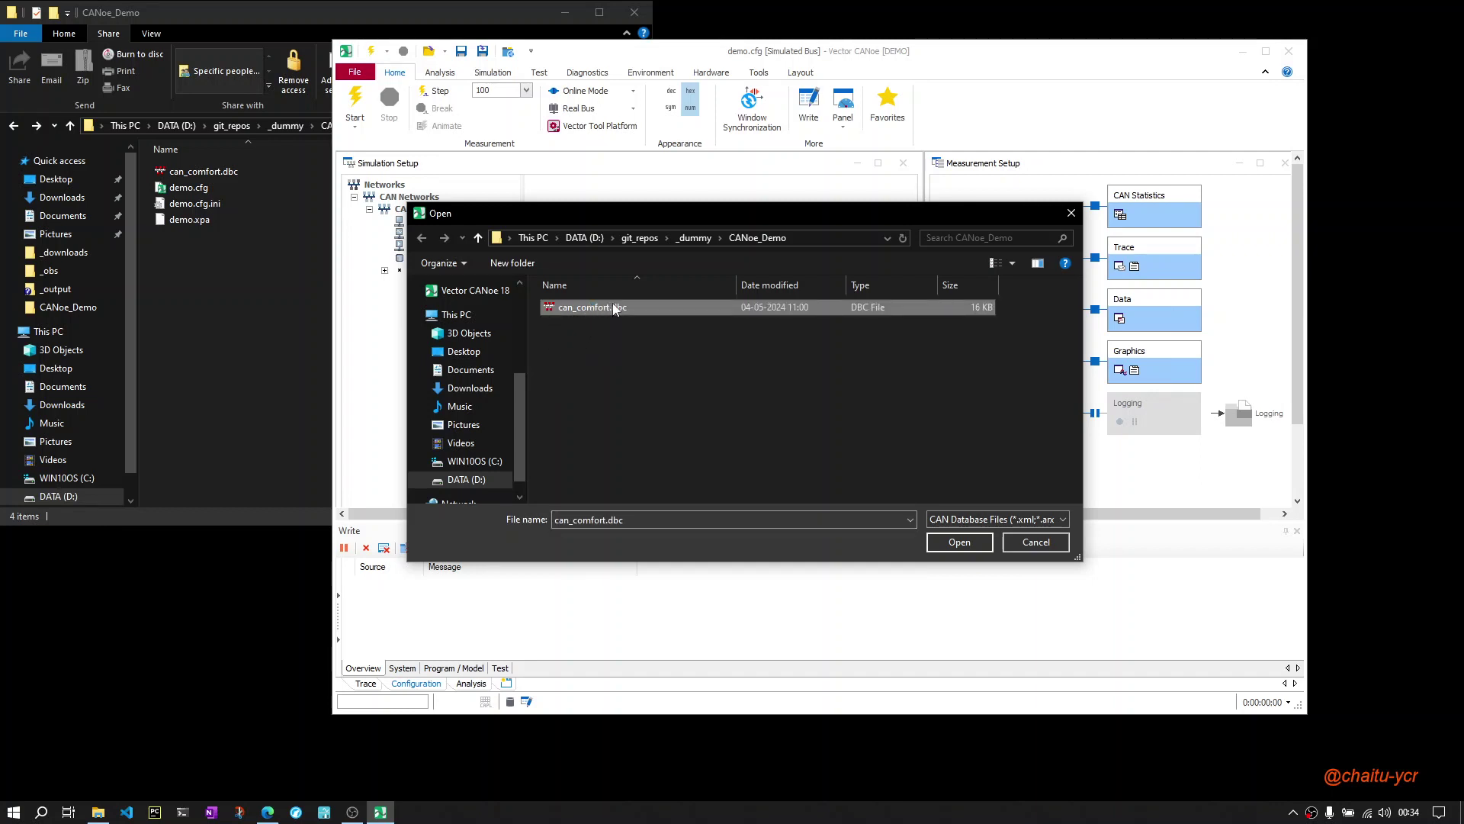
Step: Open can_comfort.dbc and verify can_comfort is listed under Databases
{"action": "left_click", "coordinate": [958, 542]}
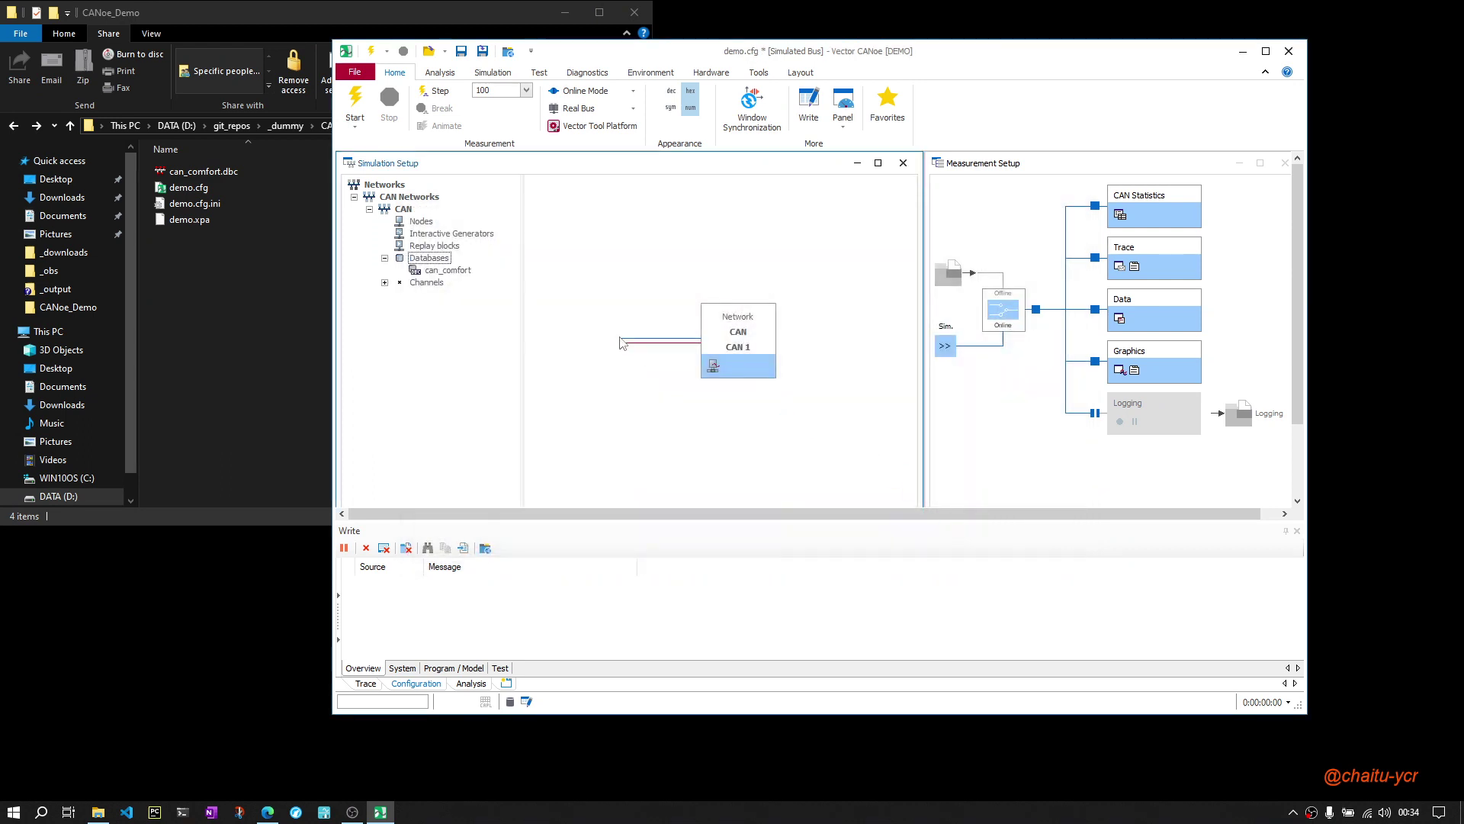
{"action": "left_click", "coordinate": [428, 263]}
{"action": "left_click", "coordinate": [441, 272]}
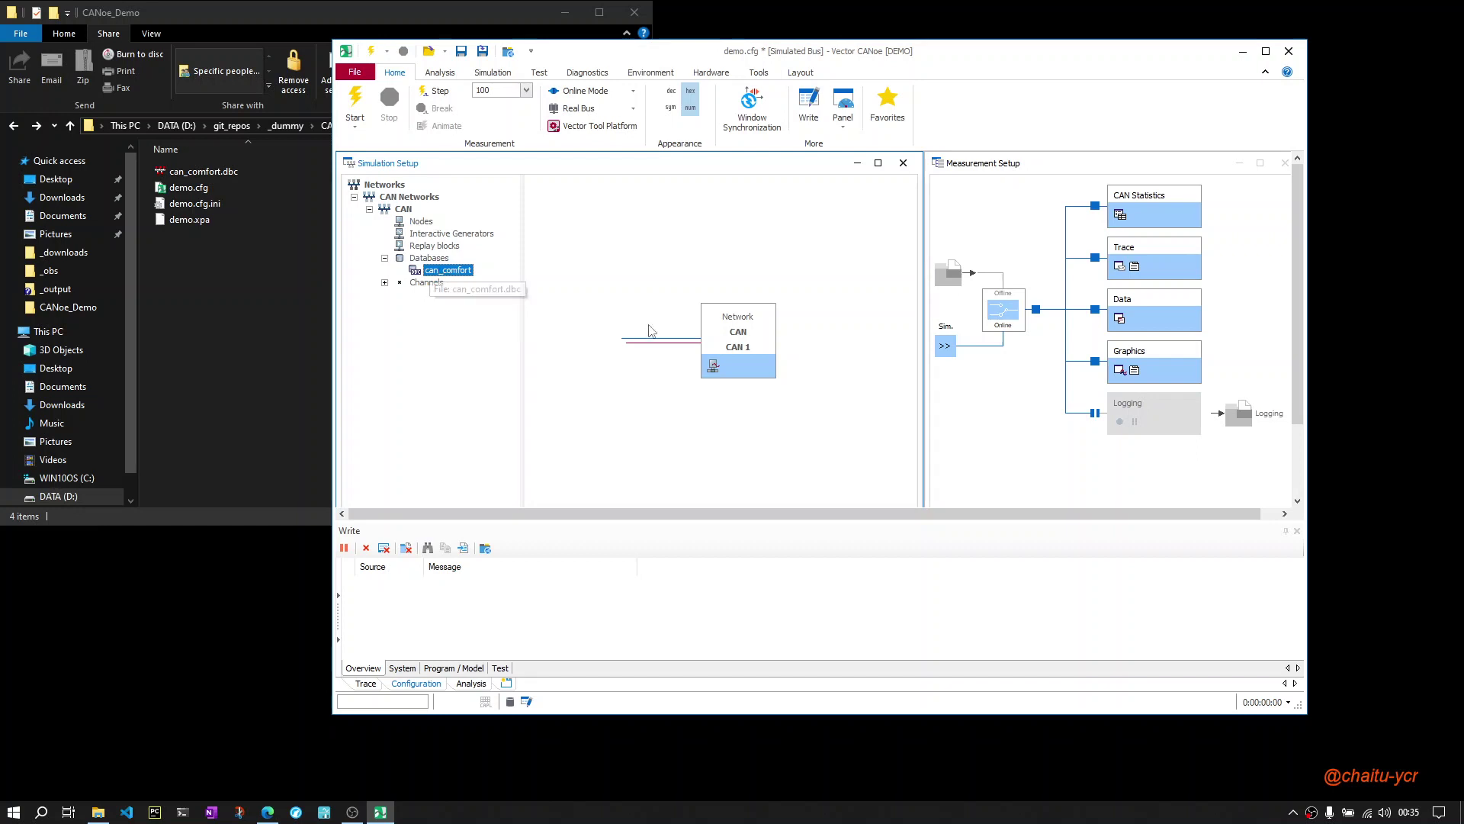
{"action": "left_click", "coordinate": [570, 339]}
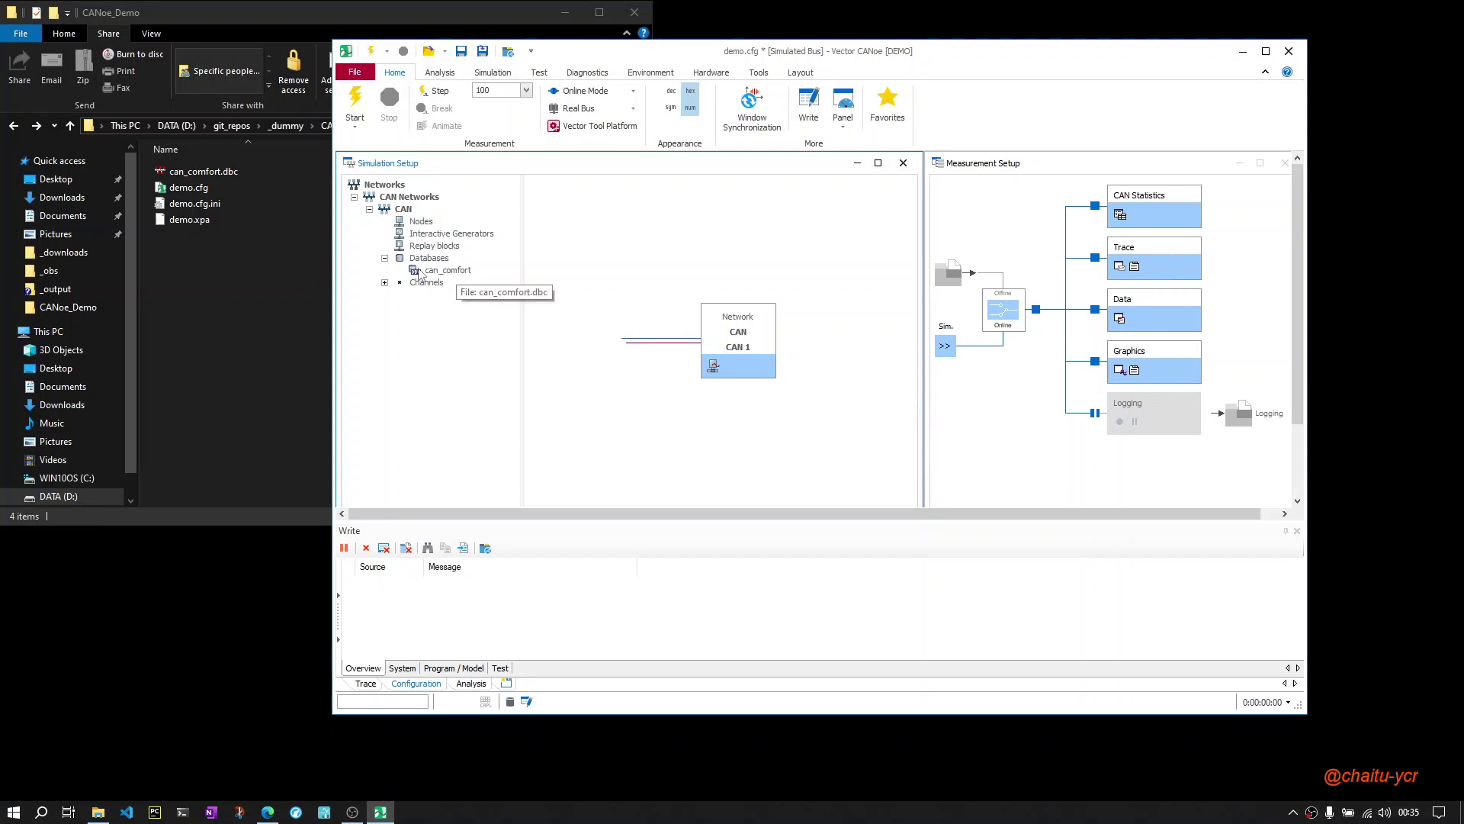
Step: Insert network node ECU 1 on the CAN bus and open its Node Configuration
{"action": "right_click", "coordinate": [630, 346]}
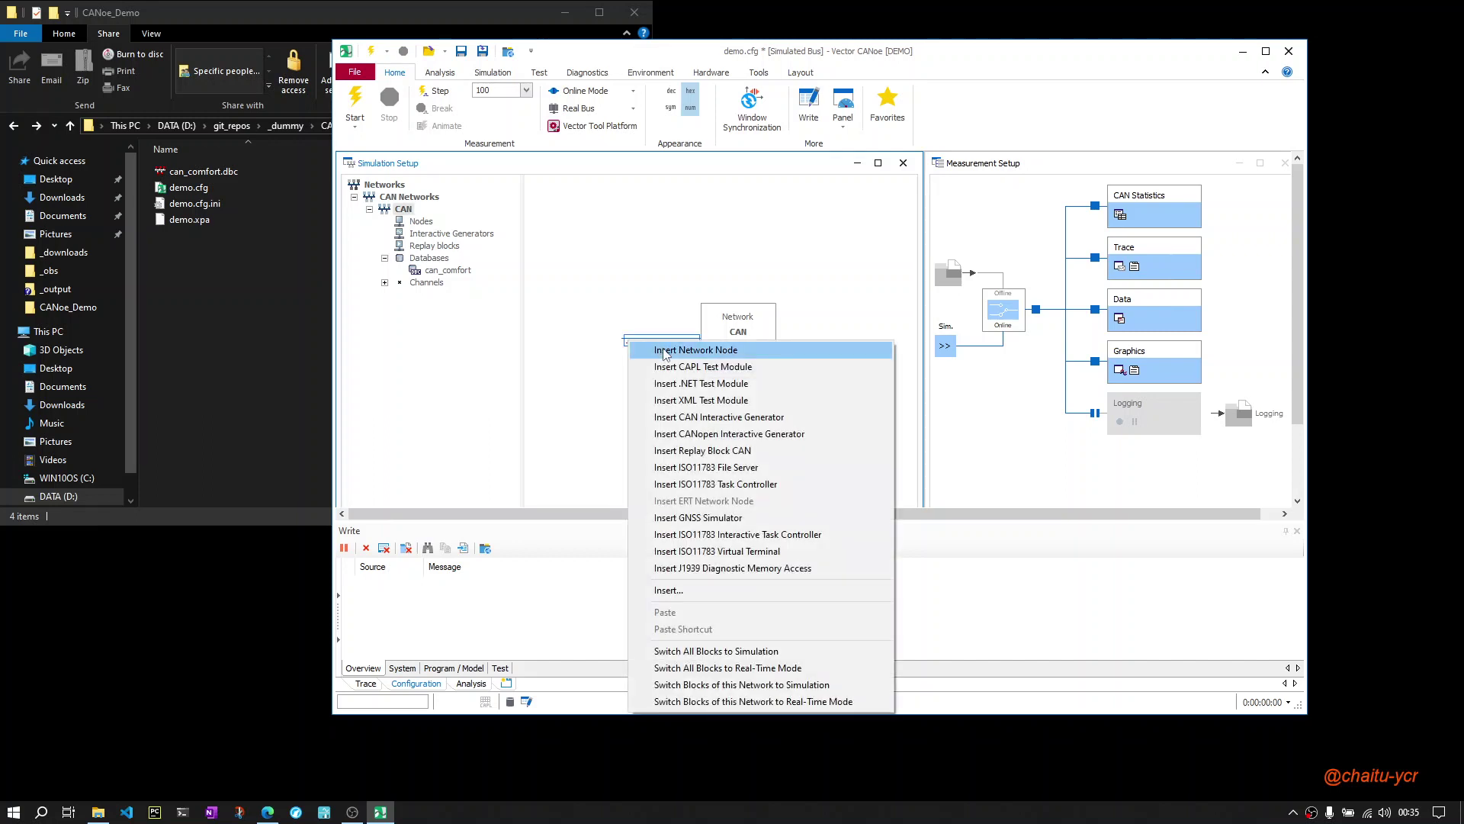
{"action": "left_click", "coordinate": [664, 353]}
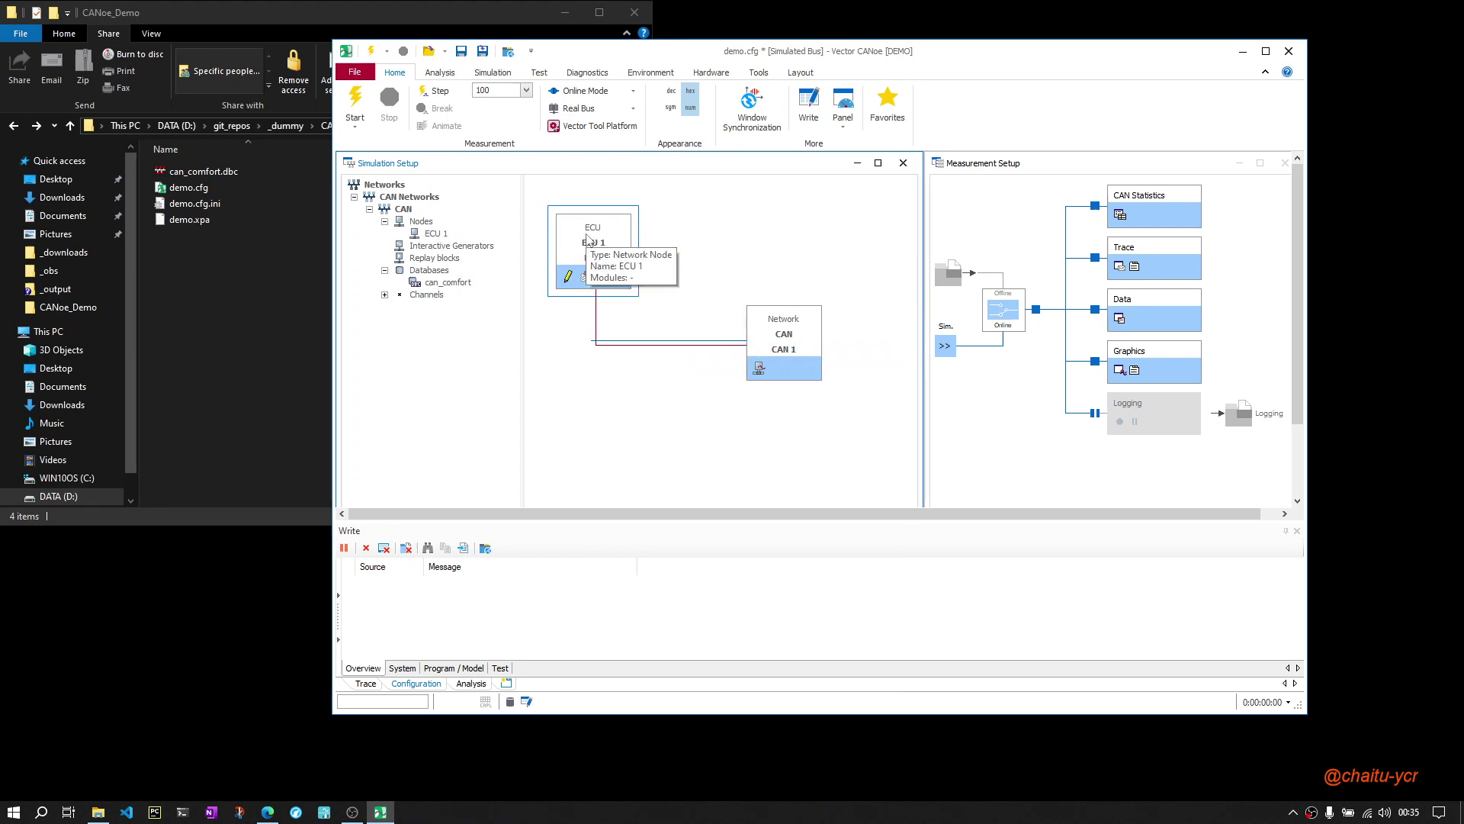
{"action": "right_click", "coordinate": [587, 239]}
{"action": "left_click", "coordinate": [639, 251]}
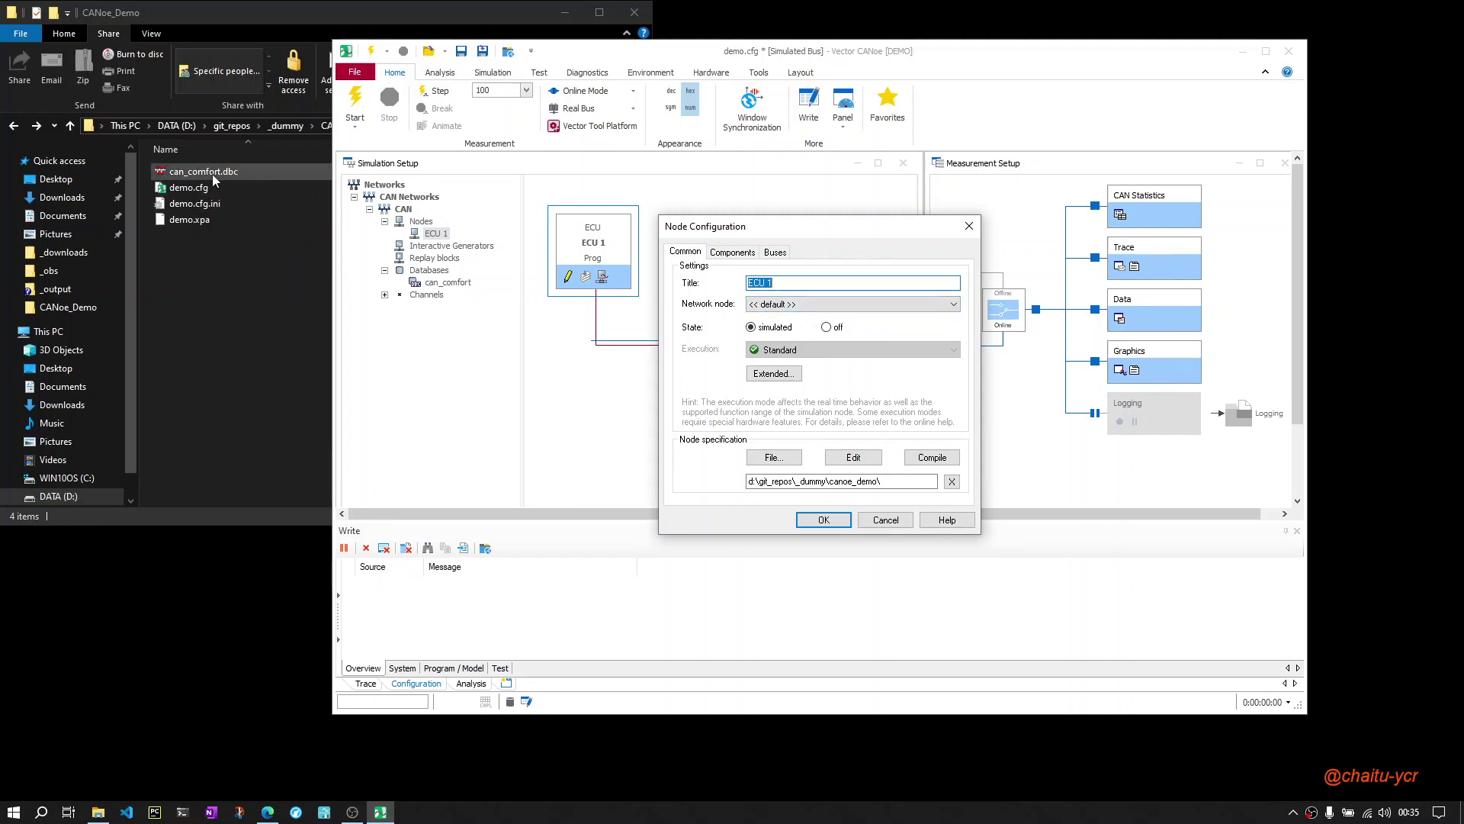
Step: Assign can_comfort::Console as the network node for ECU 1
{"action": "left_click", "coordinate": [769, 305]}
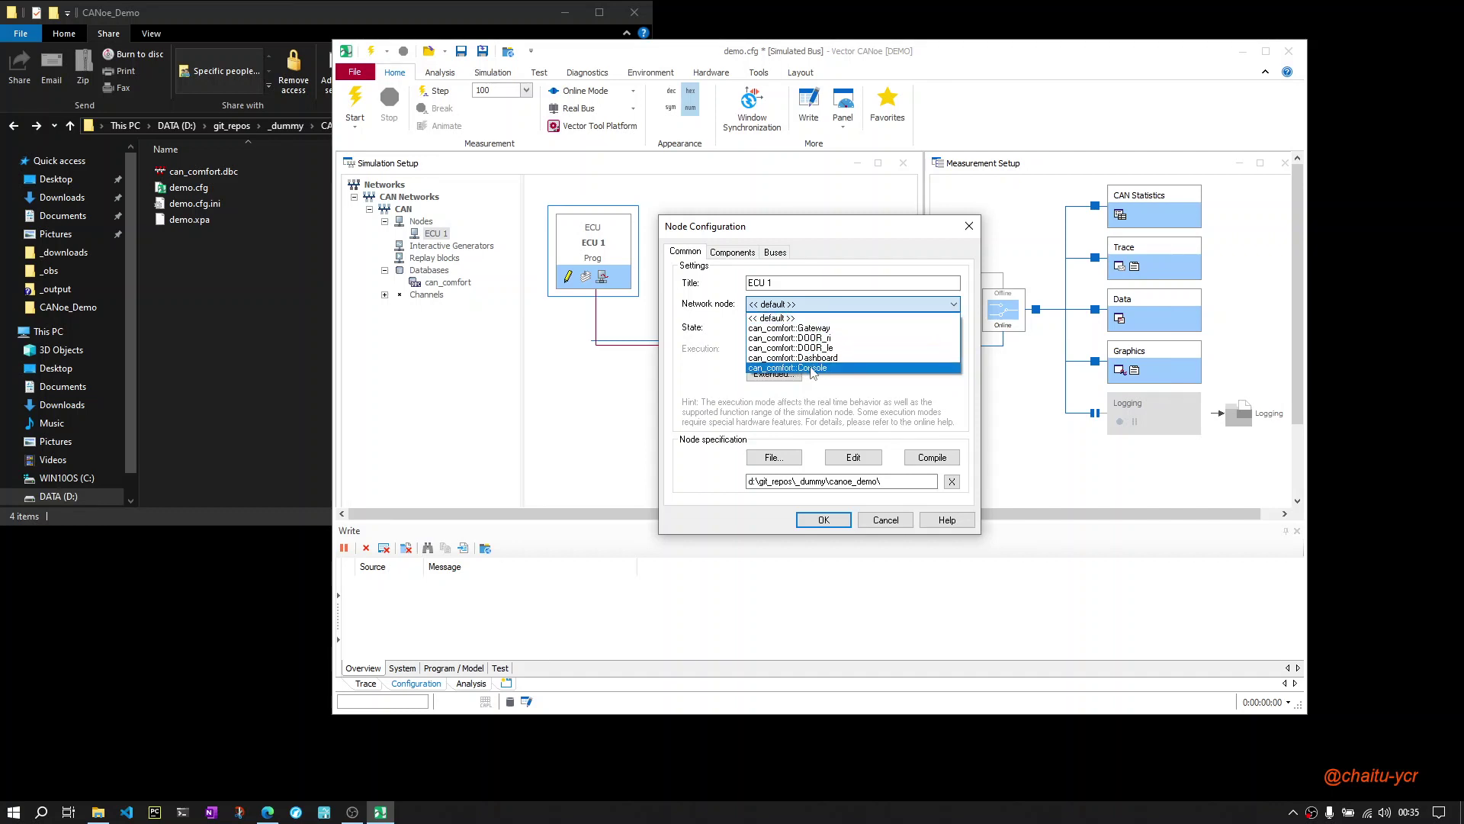
{"action": "left_click", "coordinate": [812, 369]}
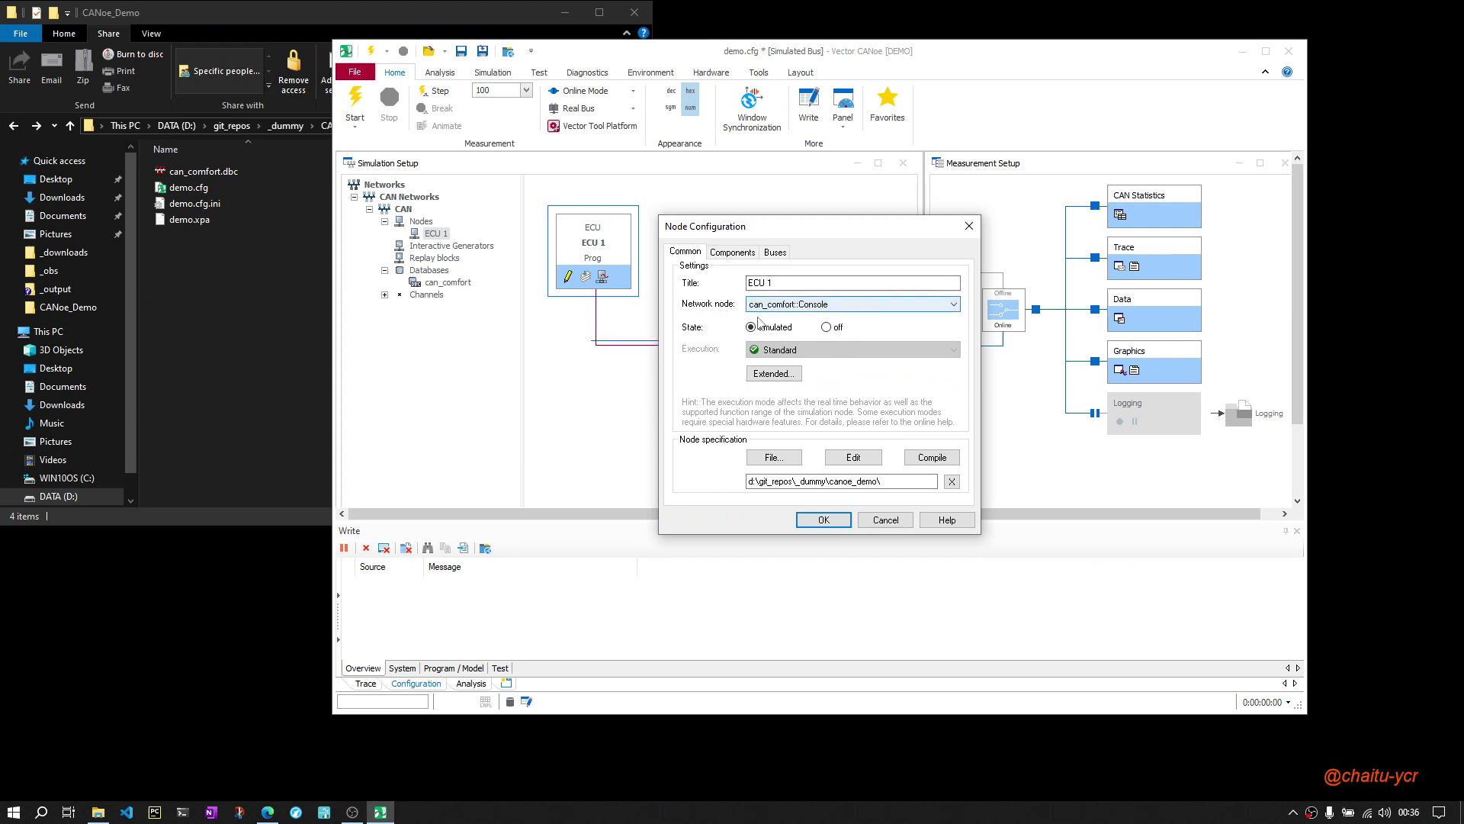
{"action": "left_click", "coordinate": [824, 519]}
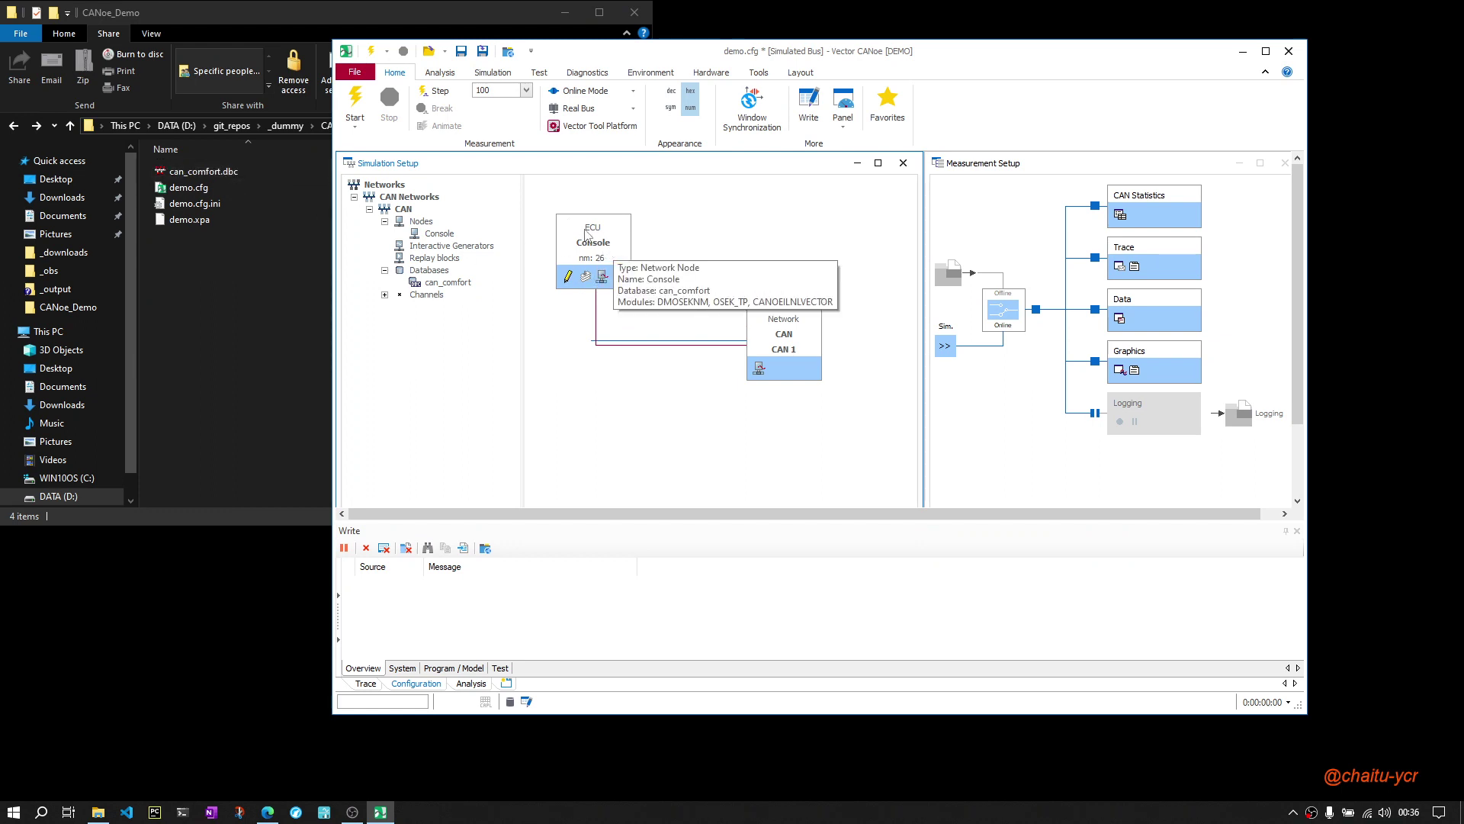
{"action": "left_click", "coordinate": [602, 277]}
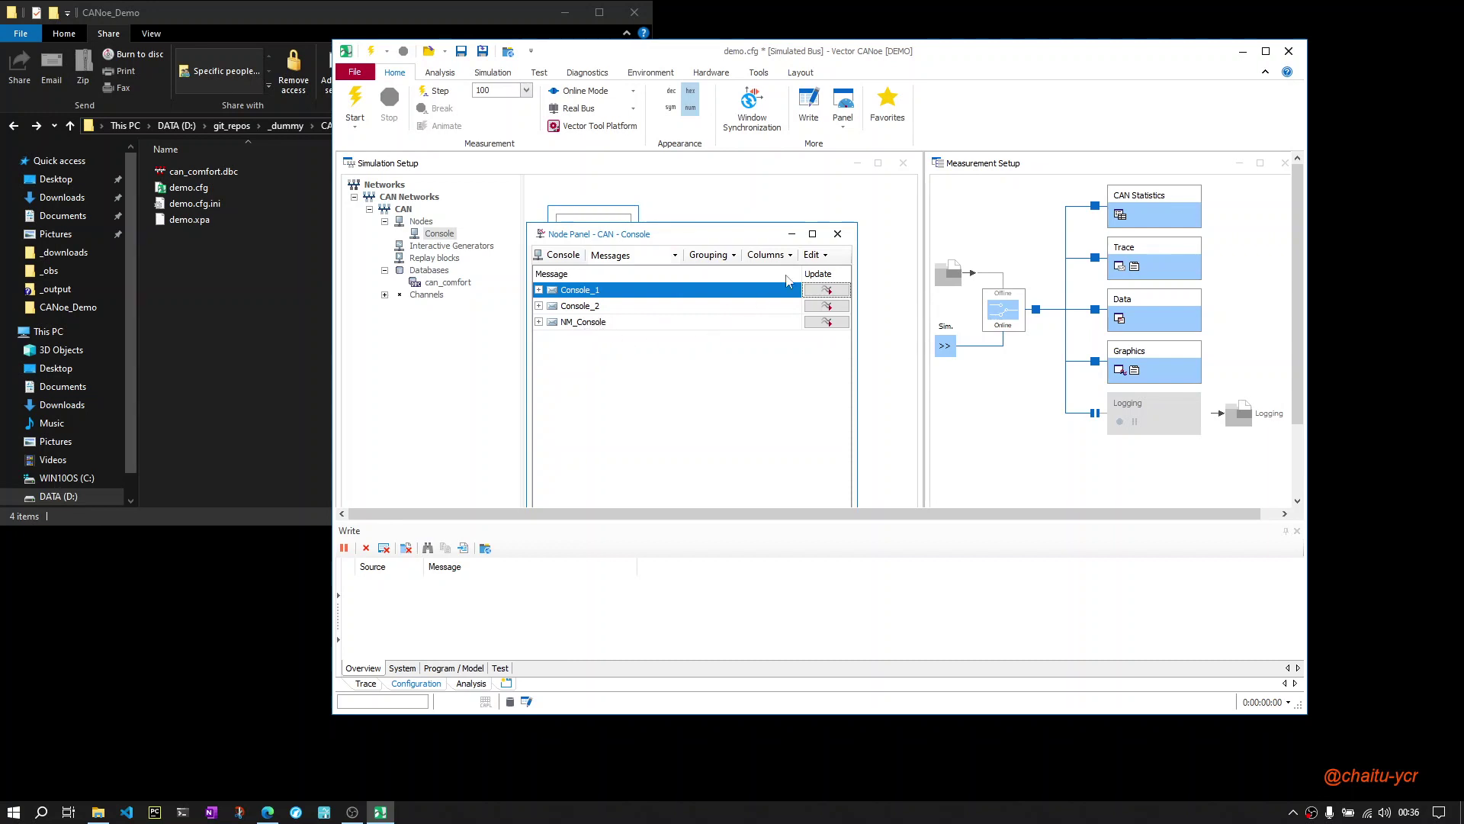
{"action": "left_click", "coordinate": [838, 234]}
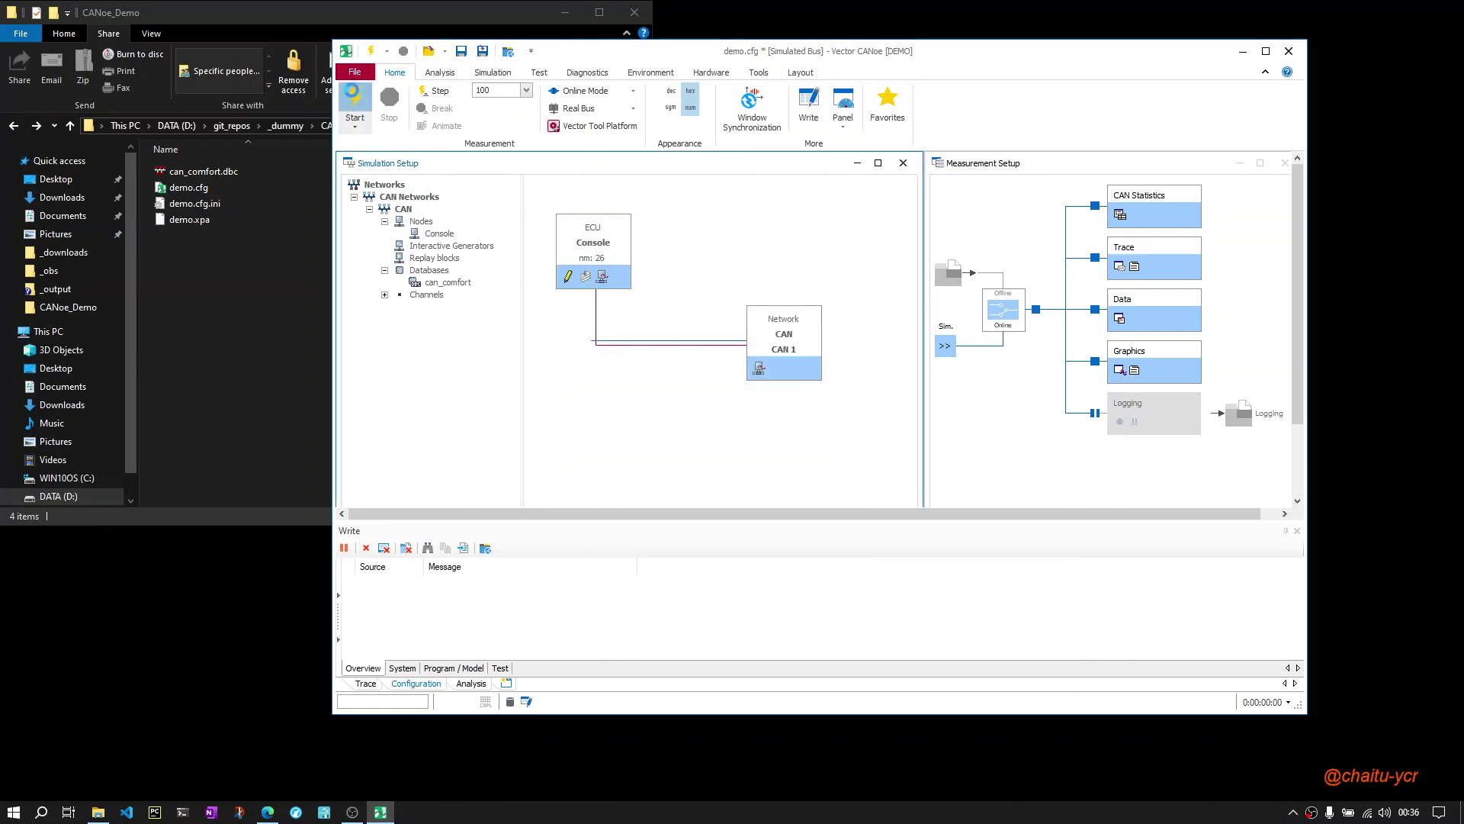
Step: Start the measurement and view Console_1, Console_2 and NM_Console Tx frames in Trace
{"action": "left_click", "coordinate": [352, 93]}
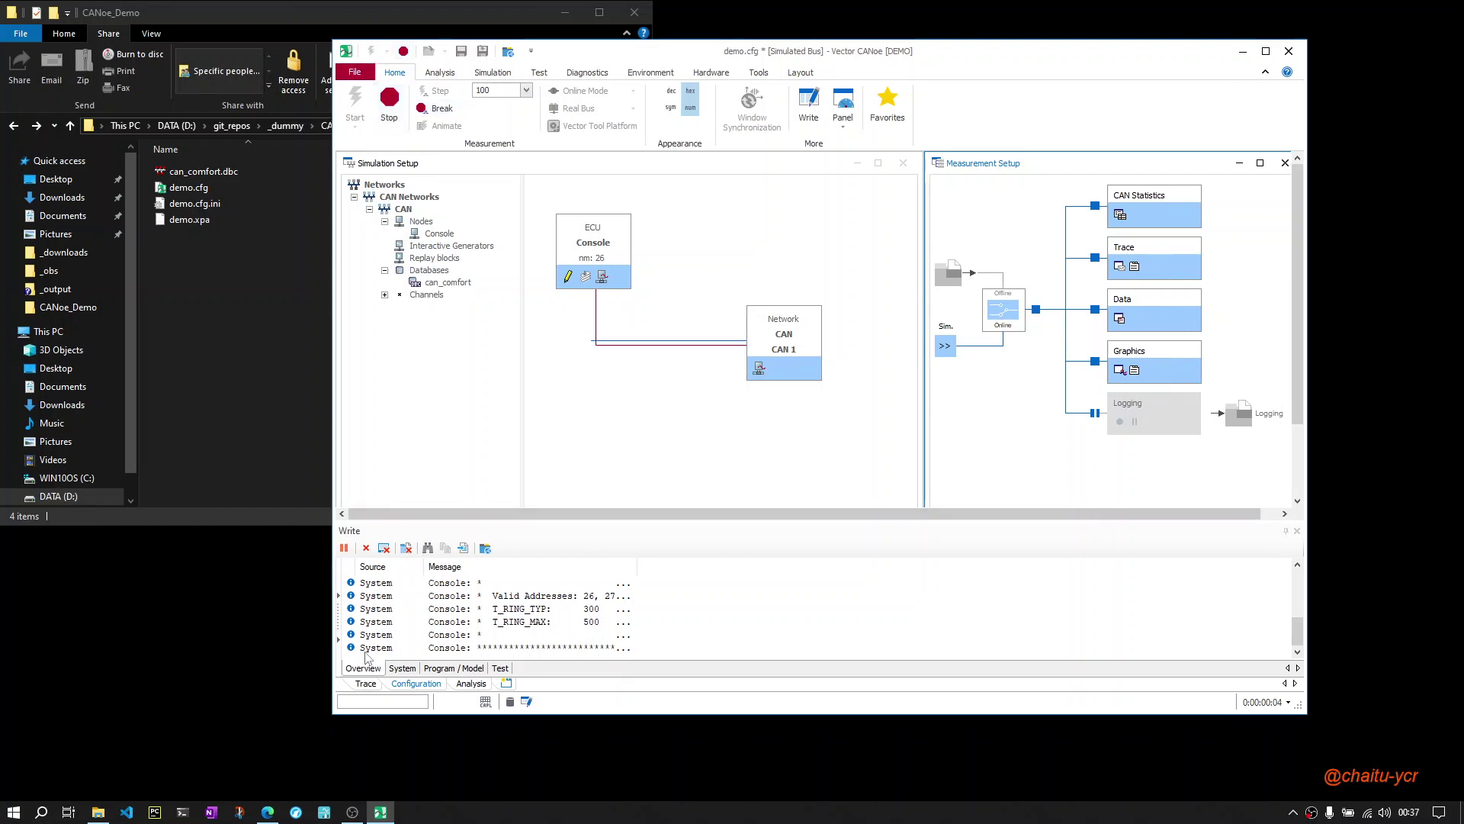
{"action": "left_click", "coordinate": [362, 684]}
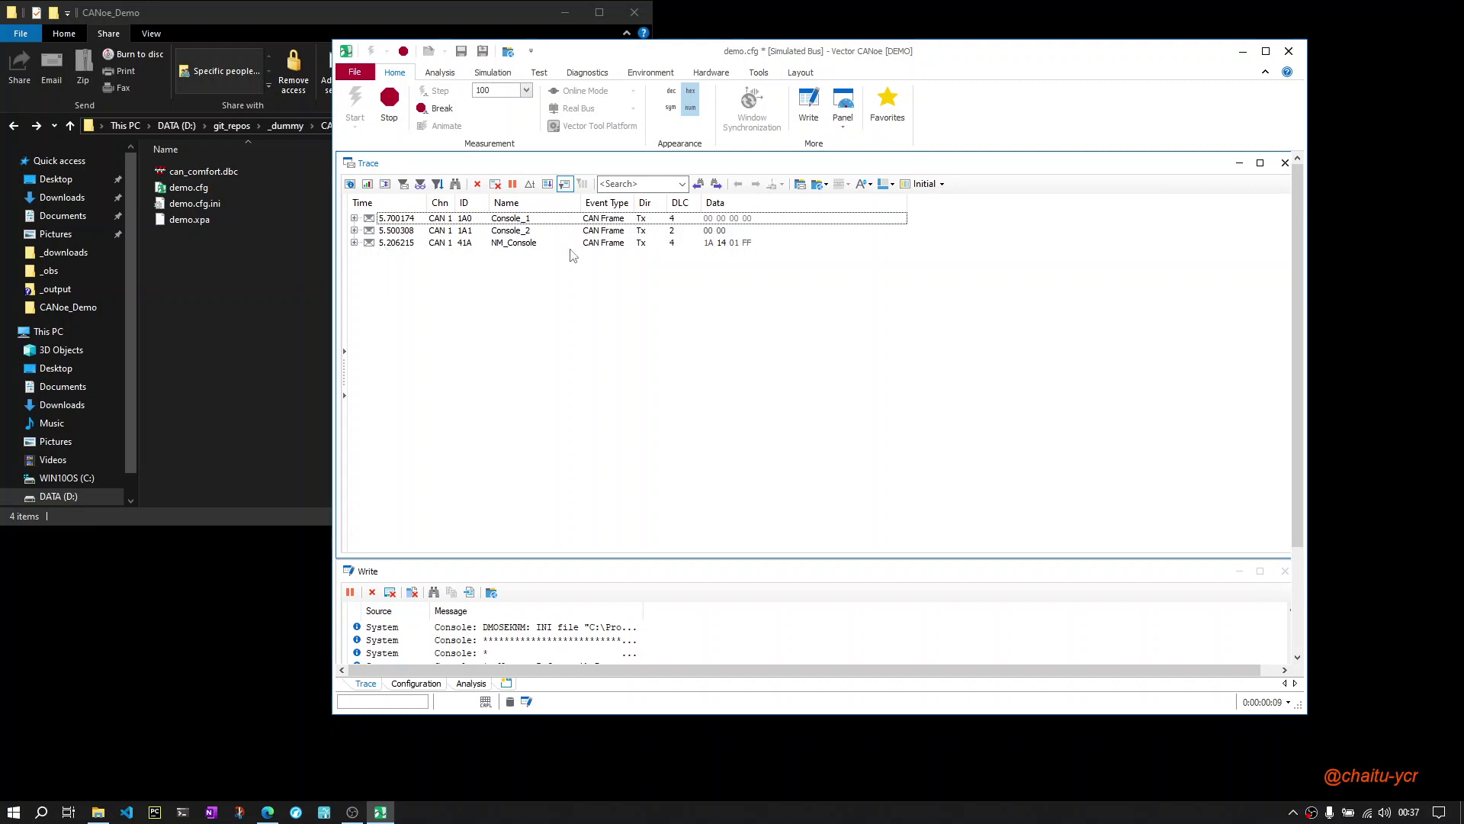
Step: Select the Console_1, Console_2 and NM_Console frames in the Trace
{"action": "left_click", "coordinate": [503, 220]}
{"action": "left_click", "coordinate": [502, 231]}
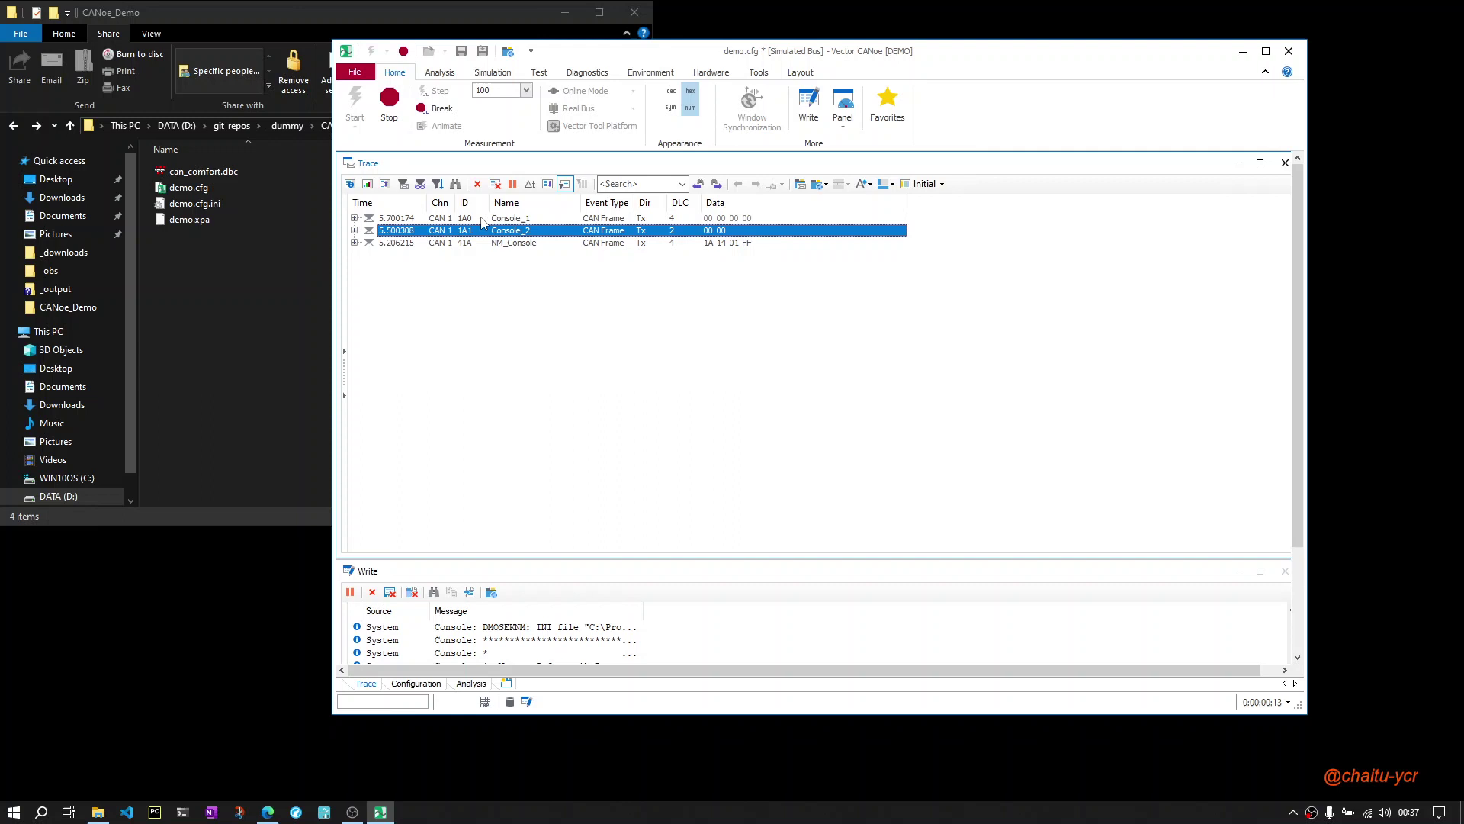
{"action": "left_click", "coordinate": [482, 219]}
{"action": "left_click", "coordinate": [442, 243], "text": "shift"}
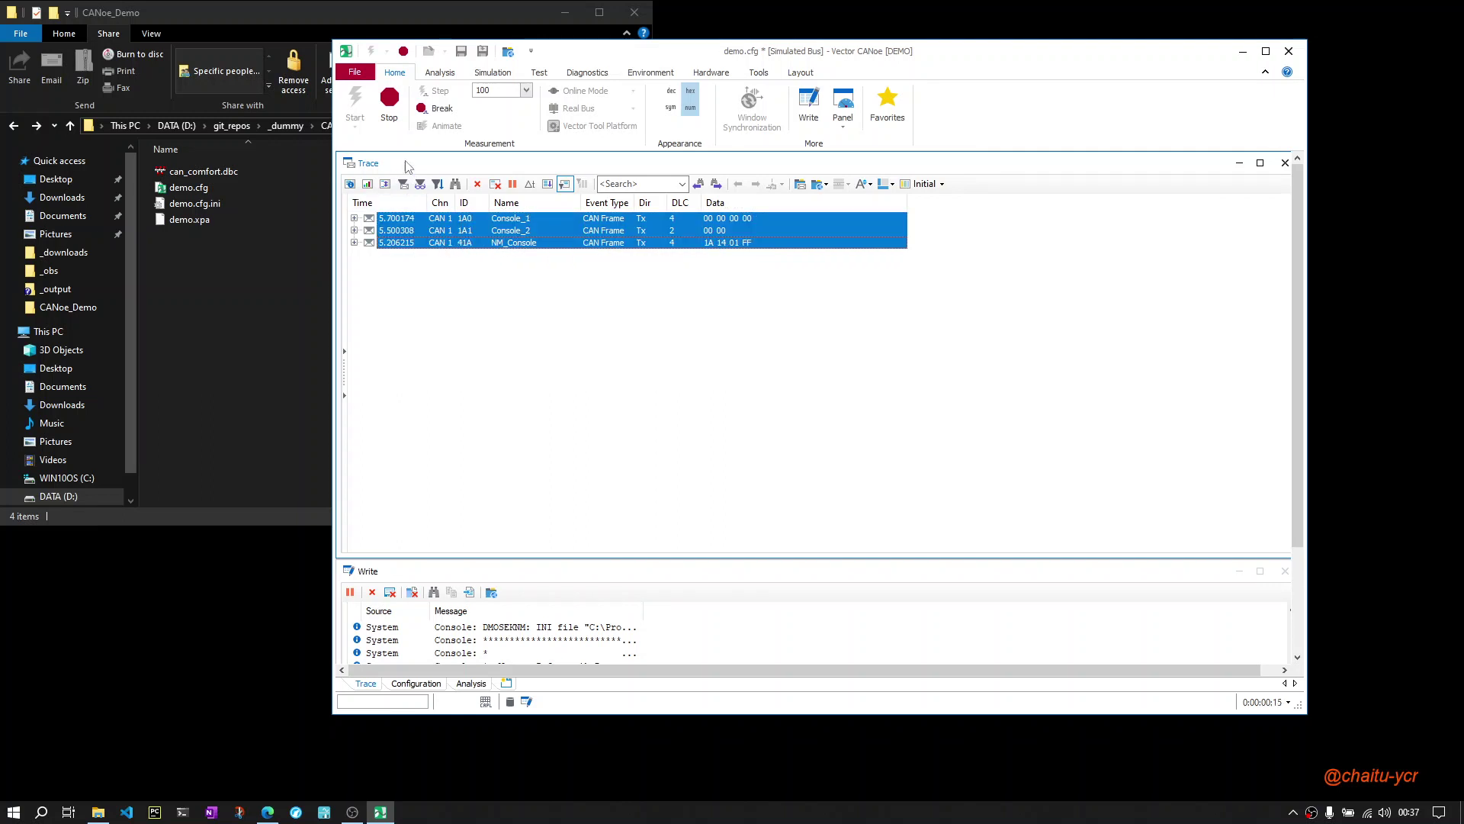
Step: Stop the measurement, restart it, then stop it again
{"action": "left_click", "coordinate": [391, 111]}
{"action": "left_click", "coordinate": [356, 104]}
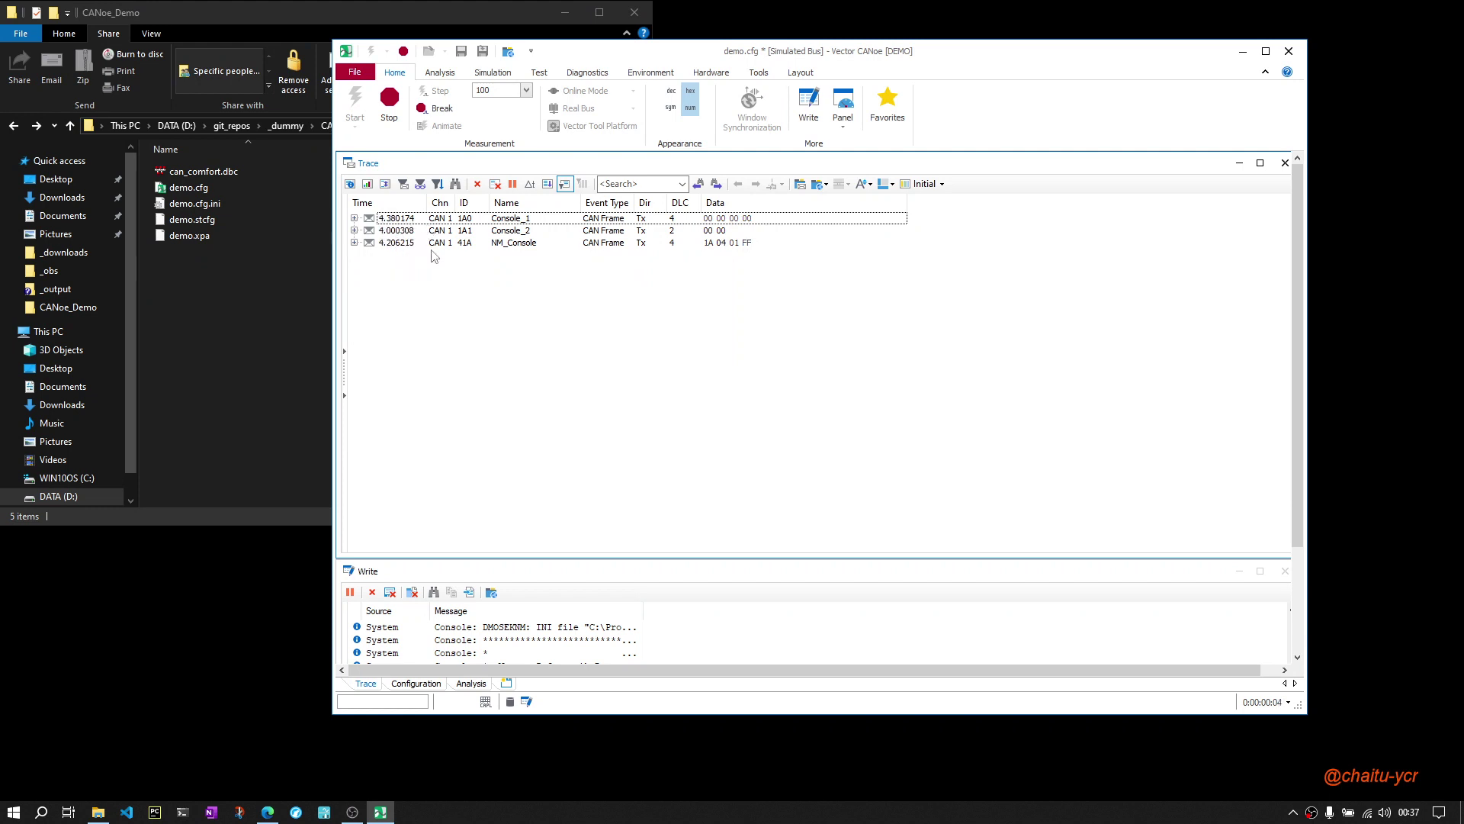
{"action": "left_click", "coordinate": [389, 105]}
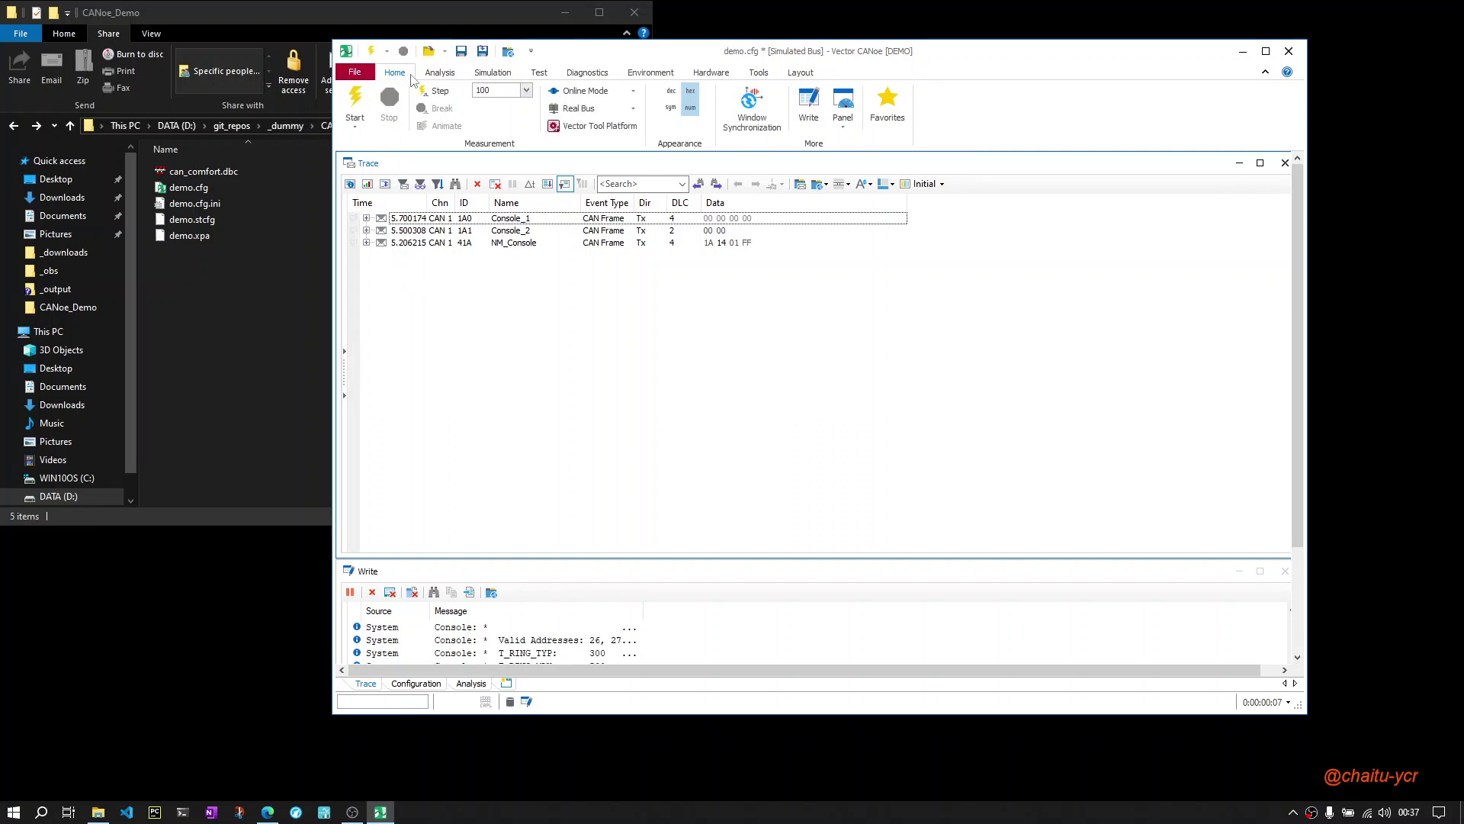
Step: Save demo.cfg from the quick-access toolbar
{"action": "left_click", "coordinate": [462, 51]}
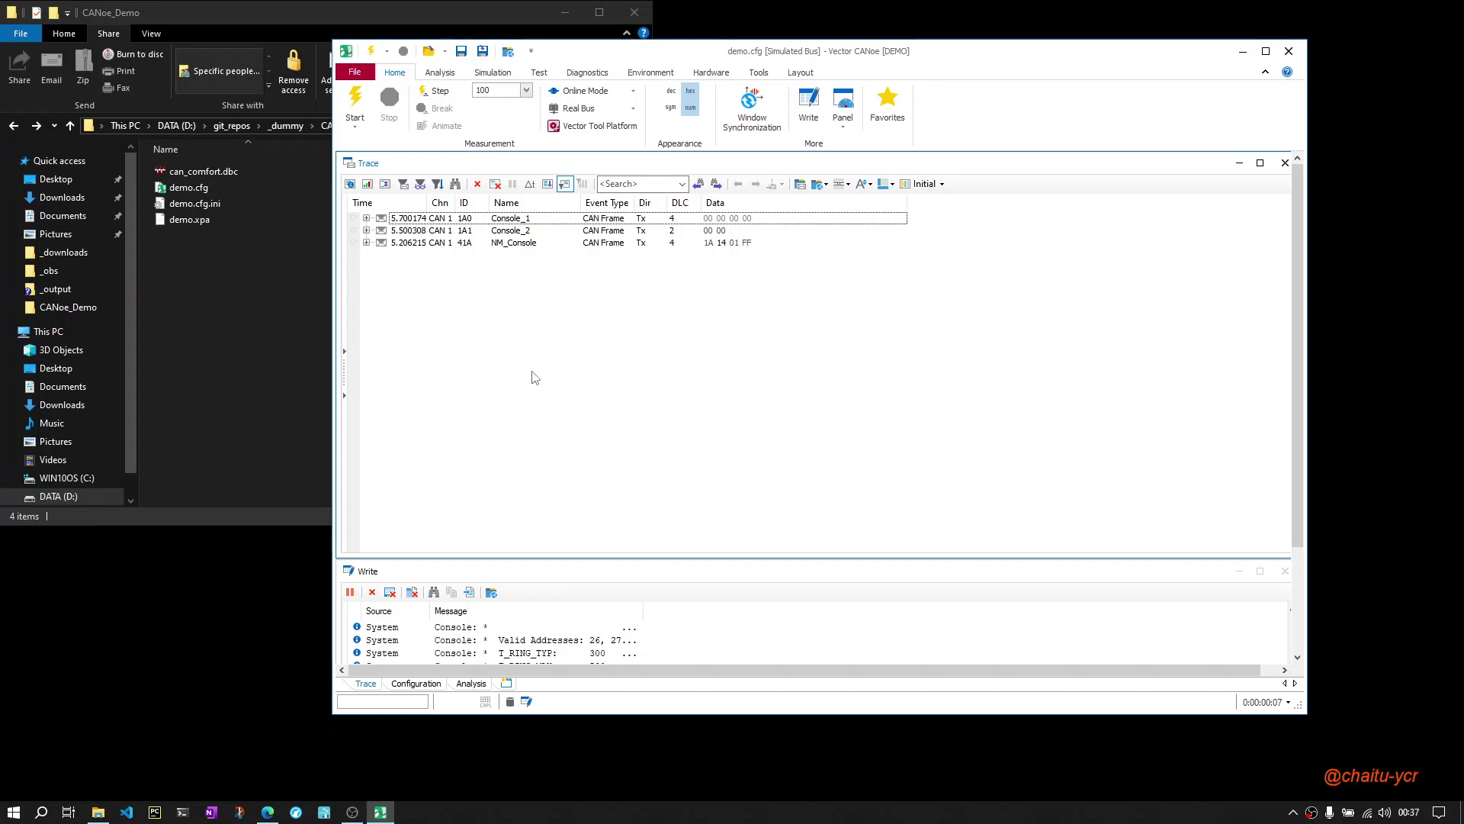
Step: Back in the Configuration simulation setup, assign can_comfort::Console as the Console ECU's network node
{"action": "left_click", "coordinate": [415, 683]}
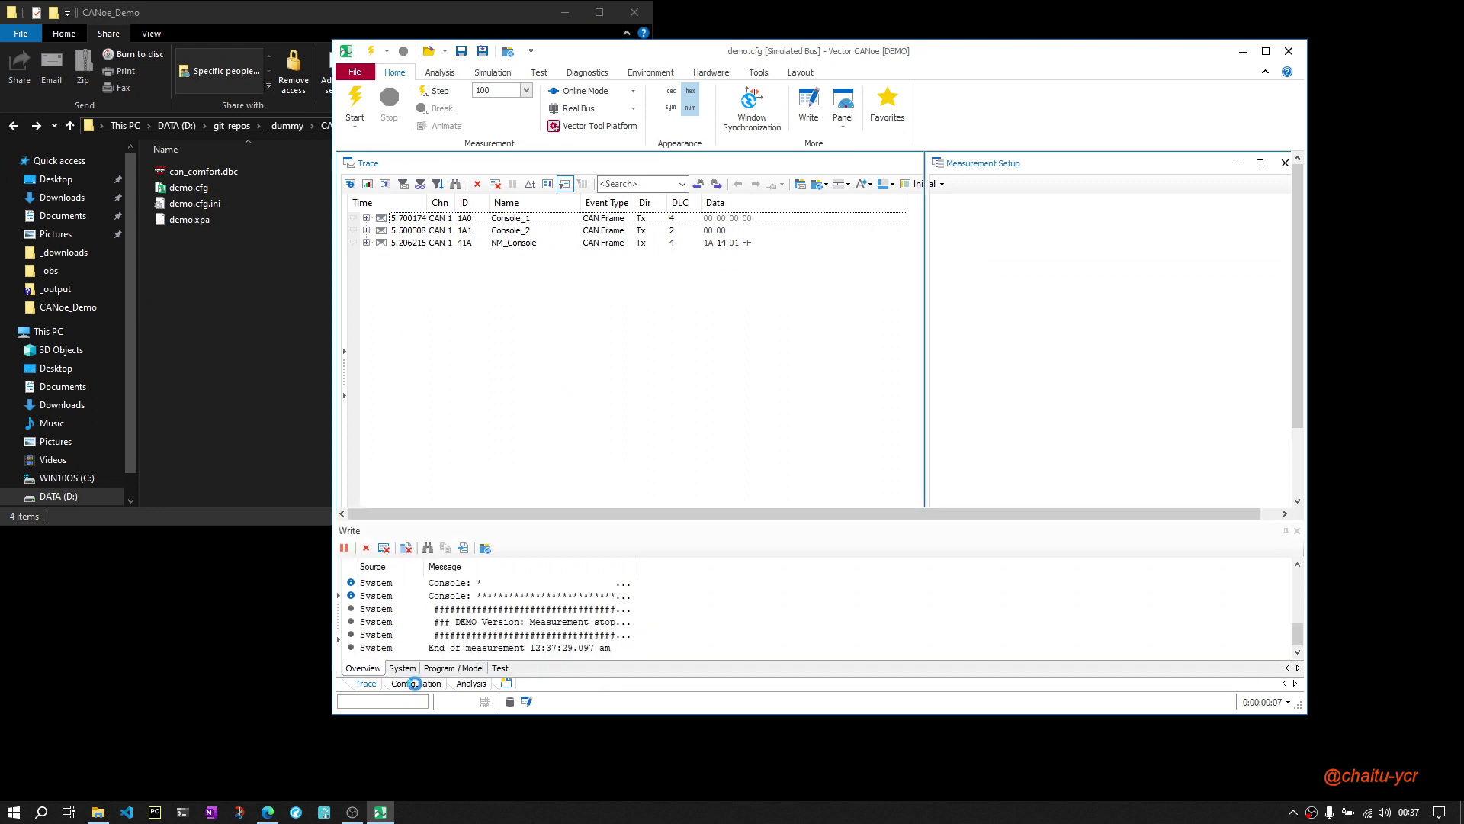
{"action": "left_click", "coordinate": [591, 382]}
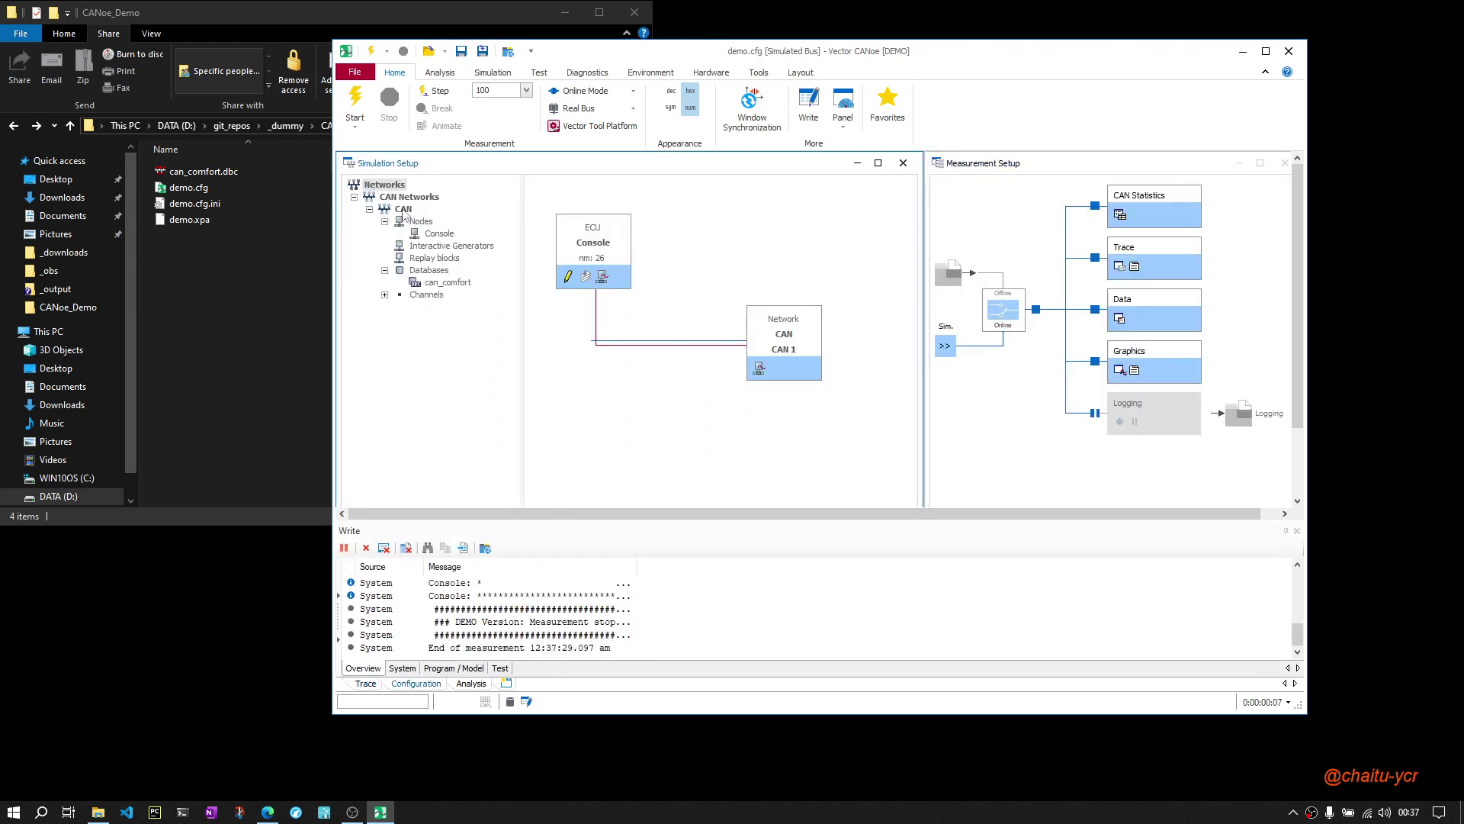
{"action": "left_click", "coordinate": [423, 271]}
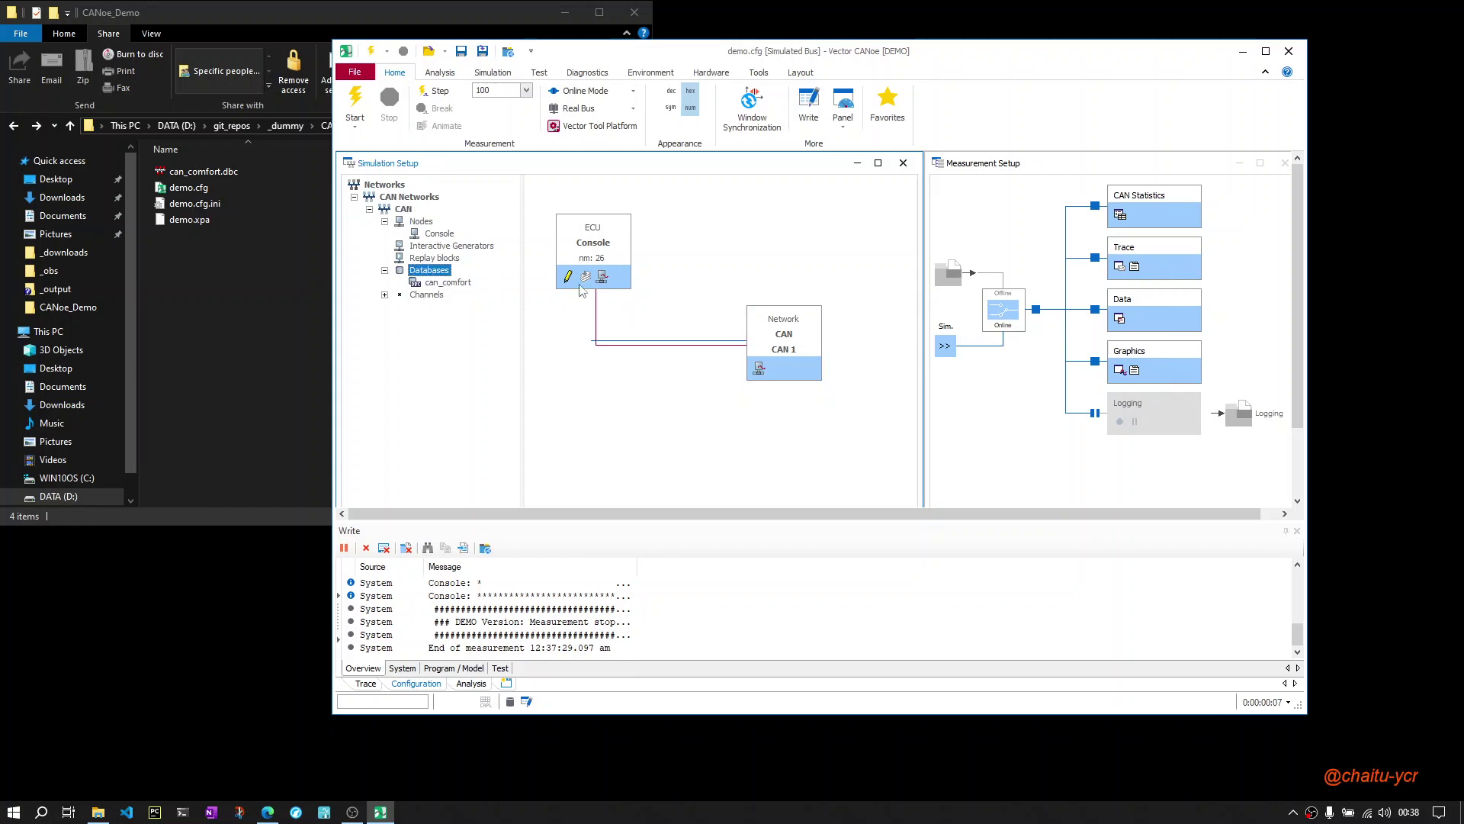
{"action": "right_click", "coordinate": [631, 348]}
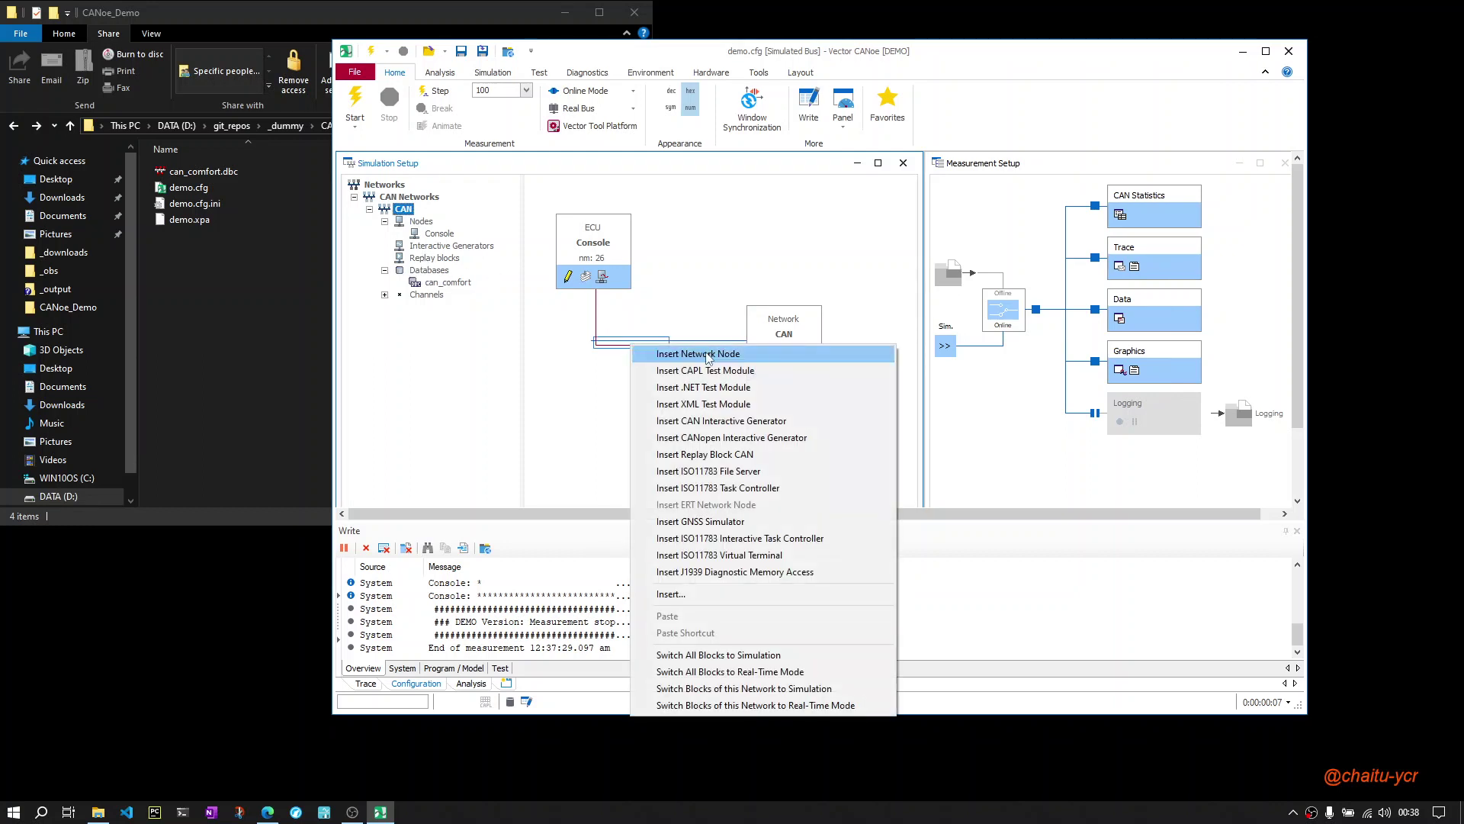
{"action": "right_click", "coordinate": [597, 244]}
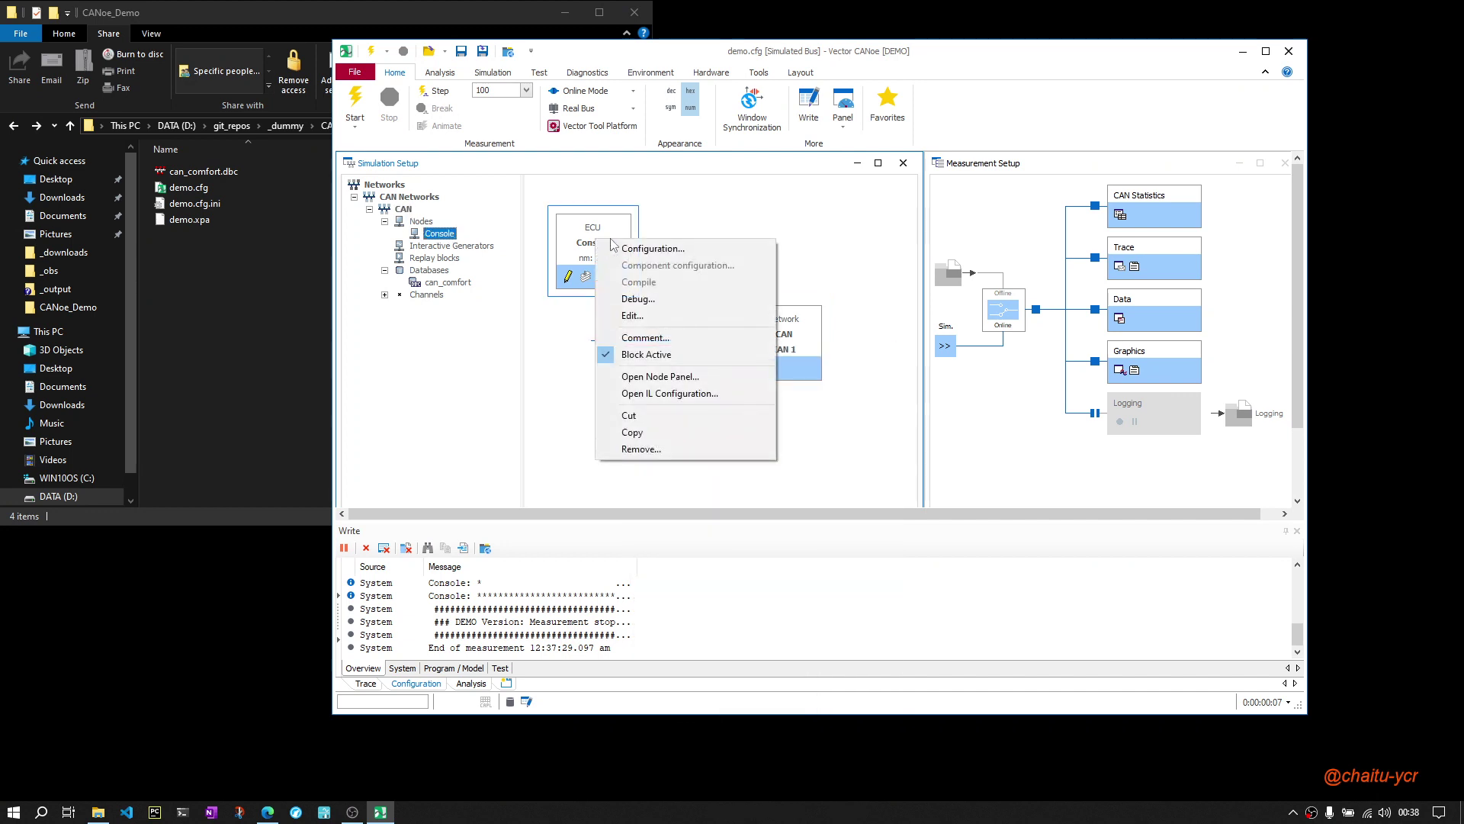
{"action": "left_click", "coordinate": [640, 254]}
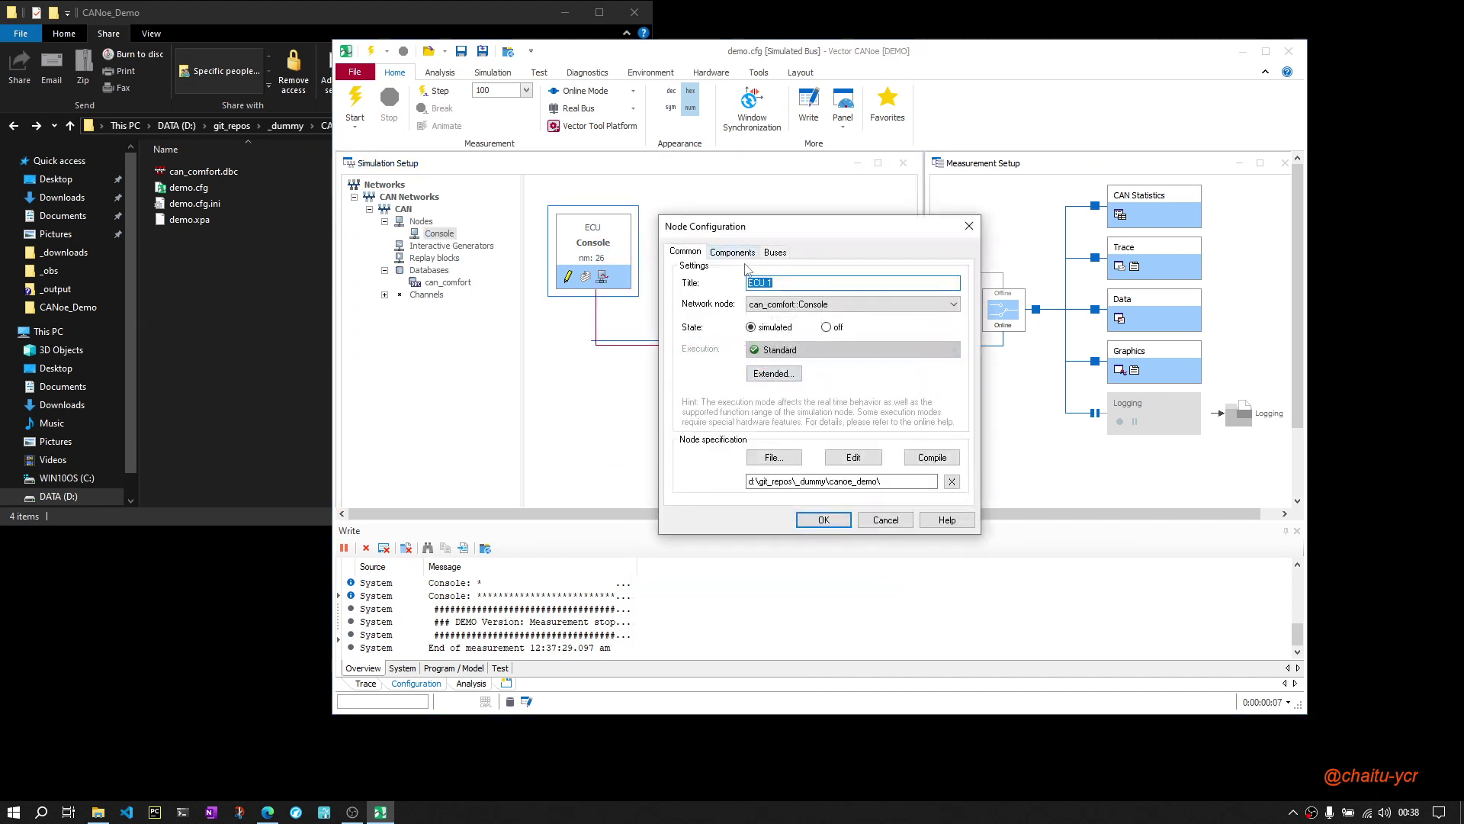
{"action": "left_click", "coordinate": [773, 304]}
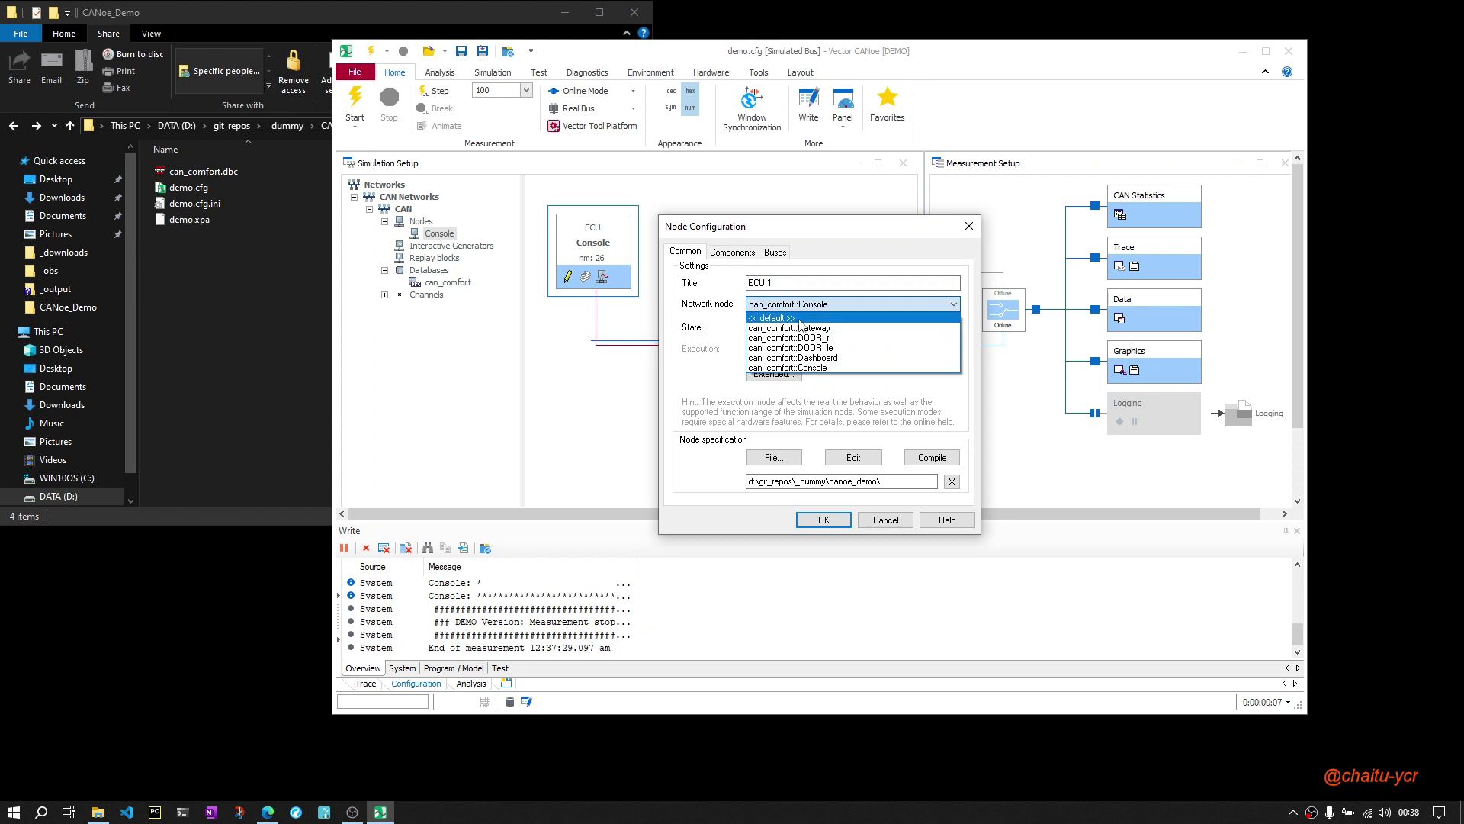
{"action": "left_click", "coordinate": [799, 367]}
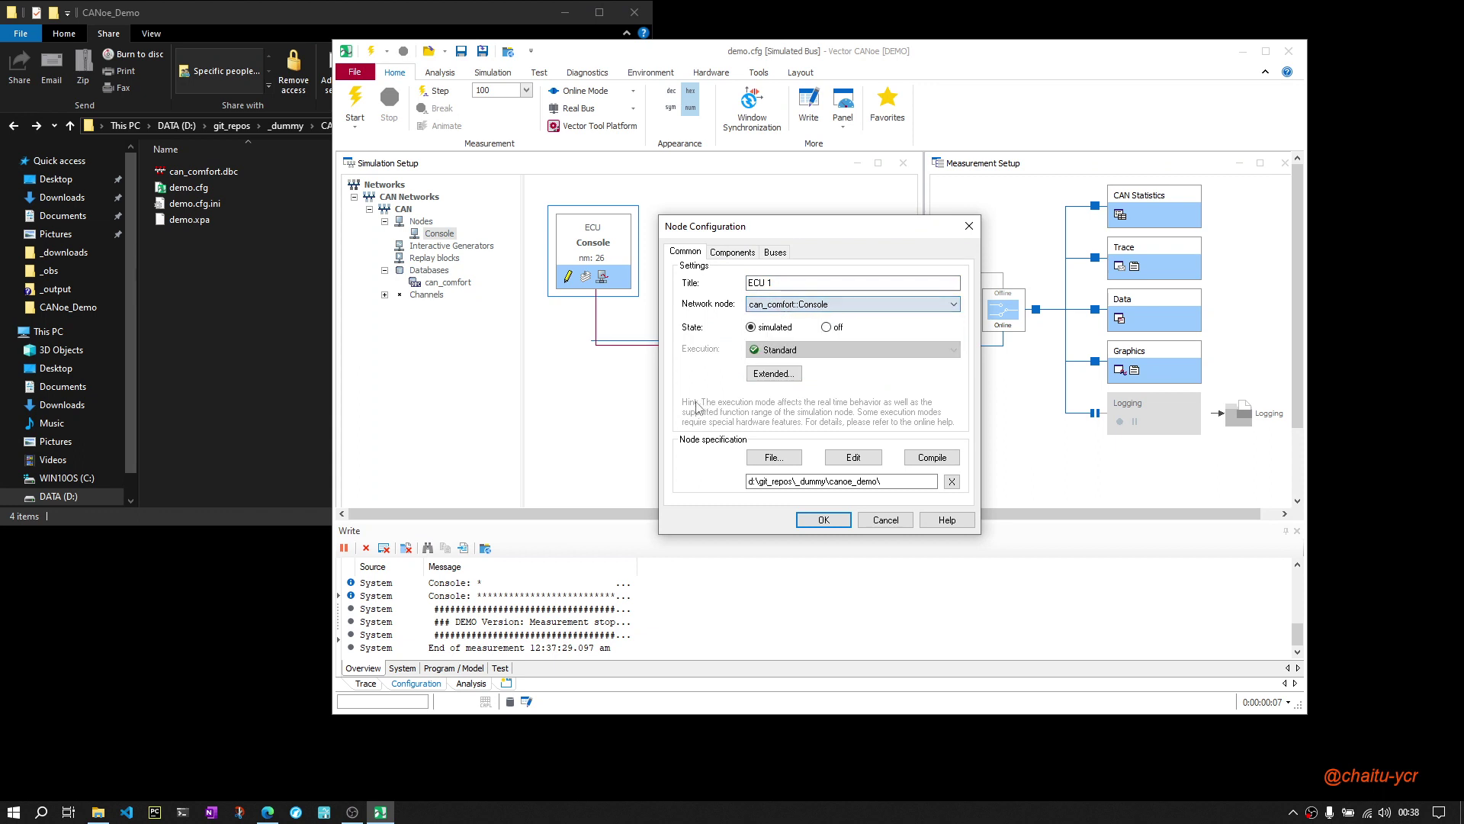
{"action": "left_click", "coordinate": [820, 520]}
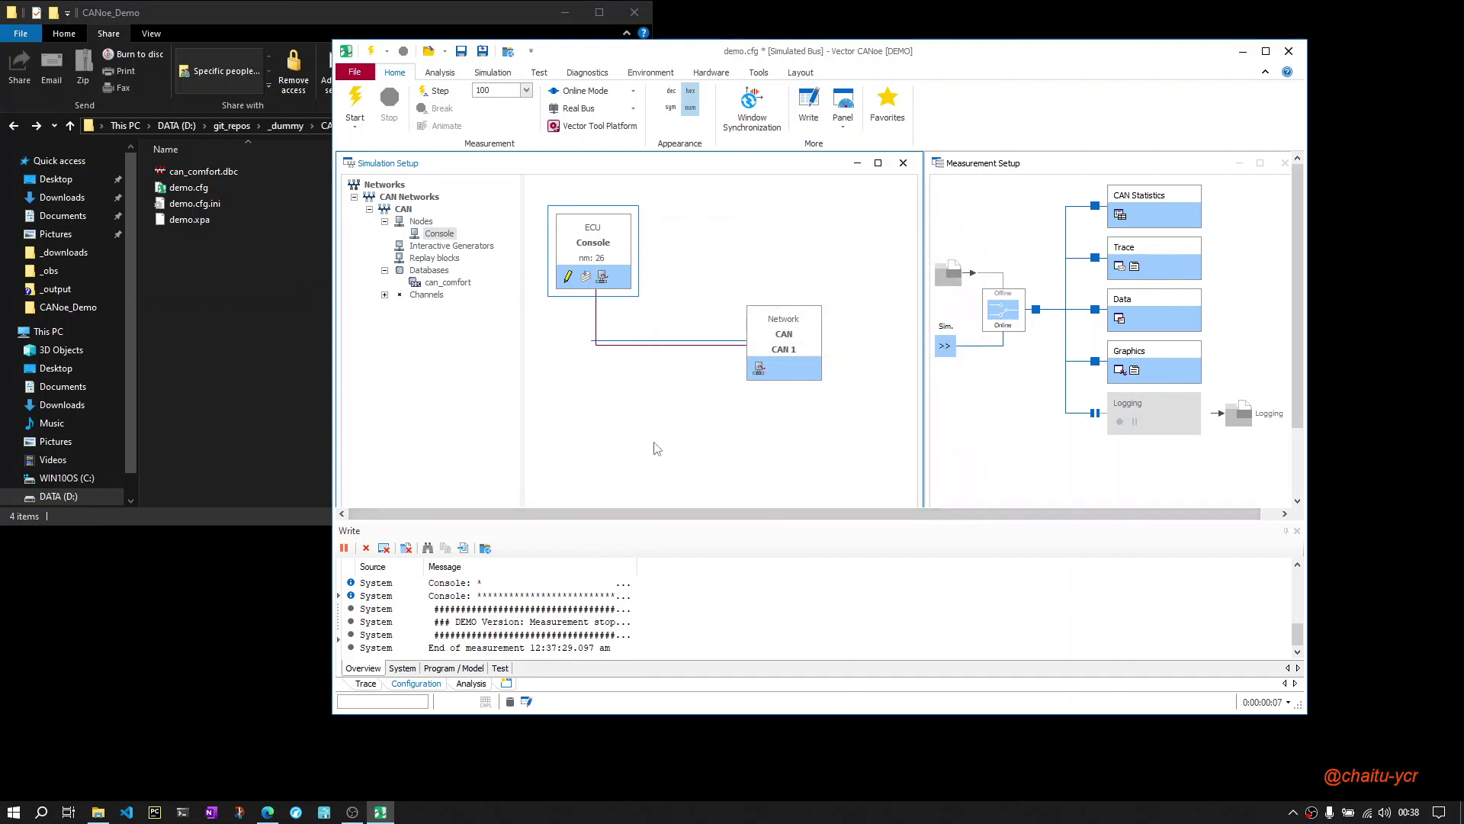
{"action": "right_click", "coordinate": [603, 241]}
{"action": "left_click", "coordinate": [626, 245]}
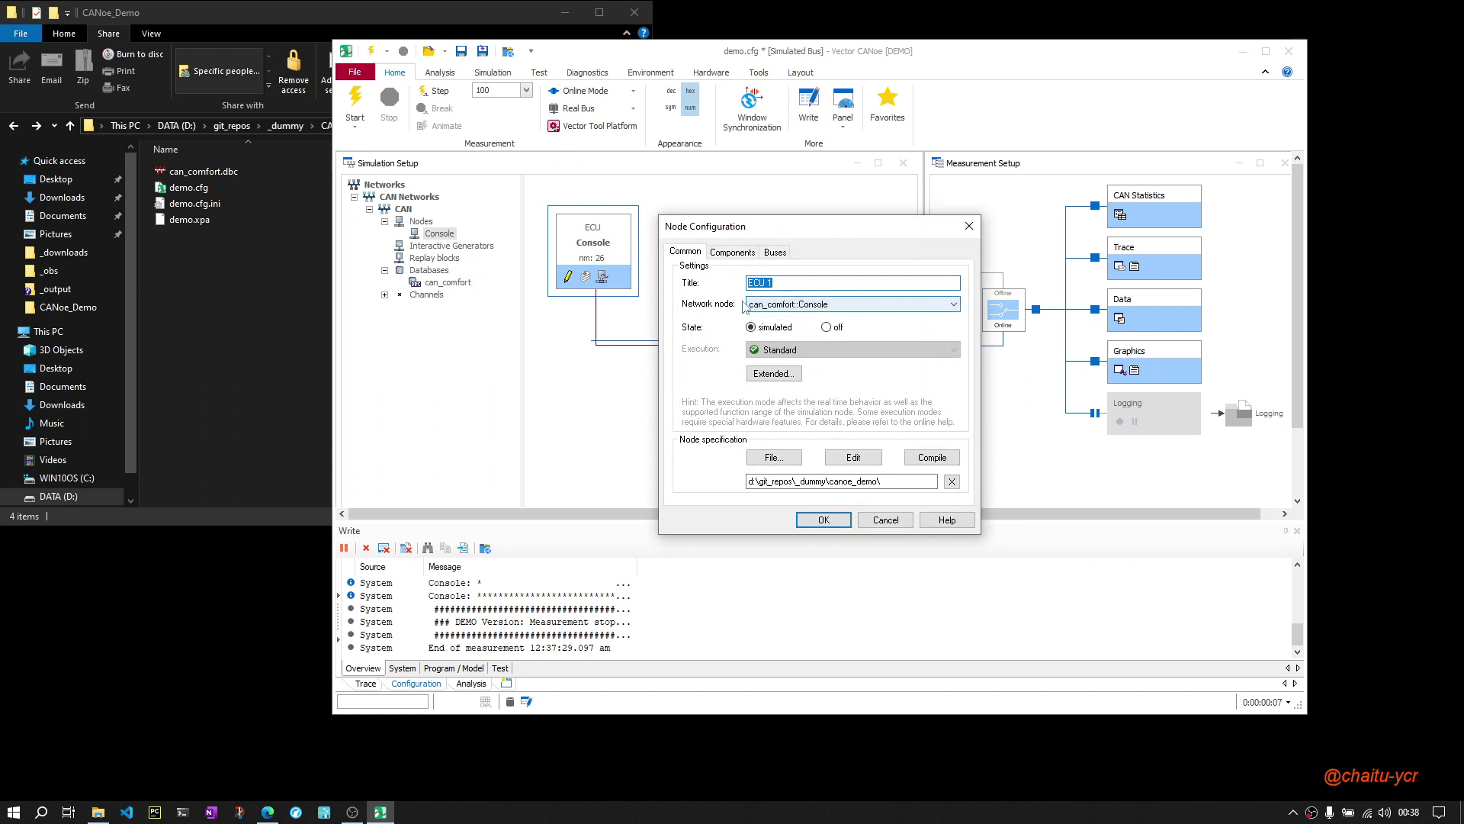
{"action": "left_click", "coordinate": [732, 253]}
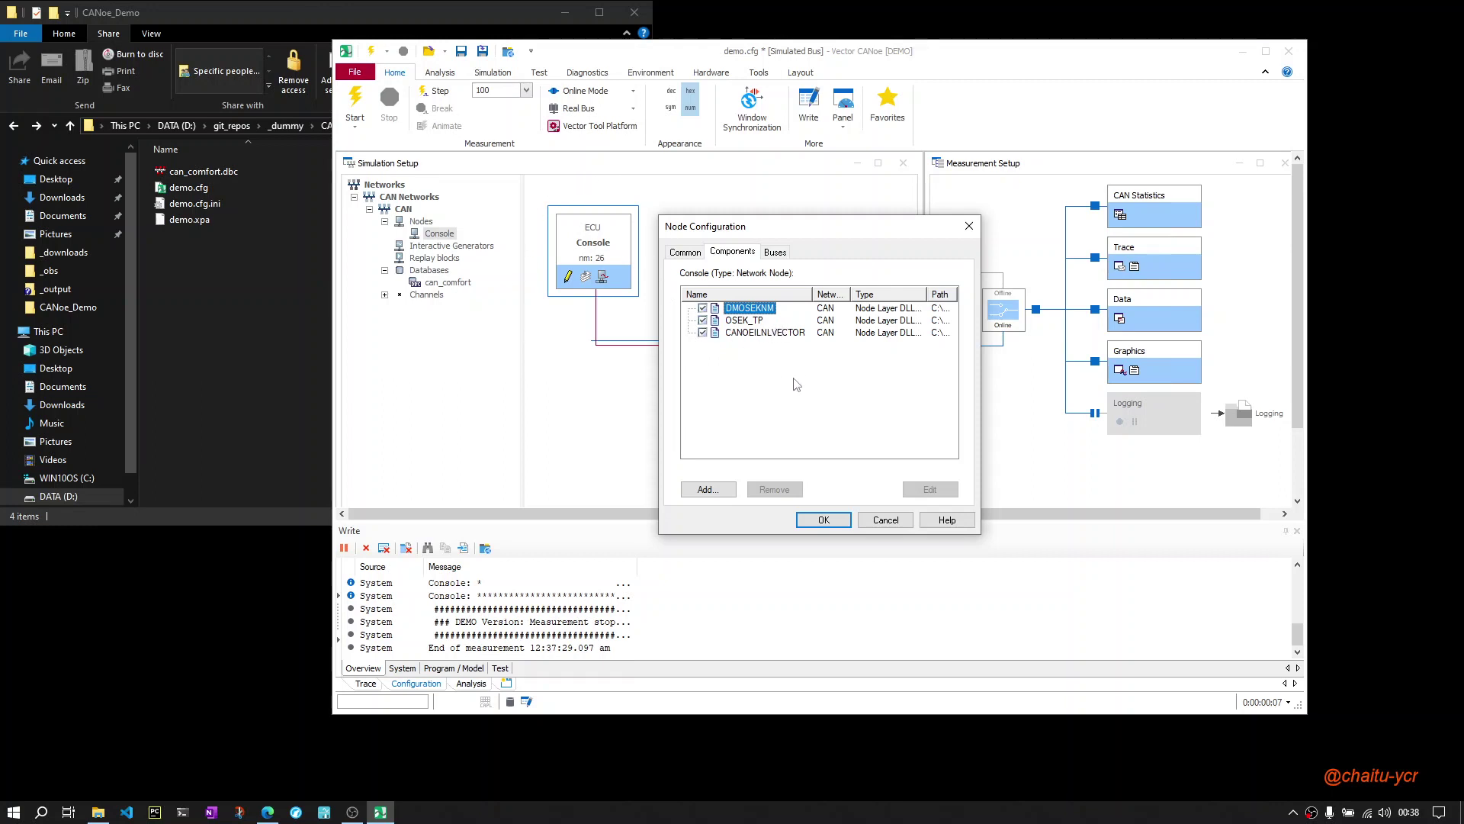
{"action": "left_click", "coordinate": [823, 524]}
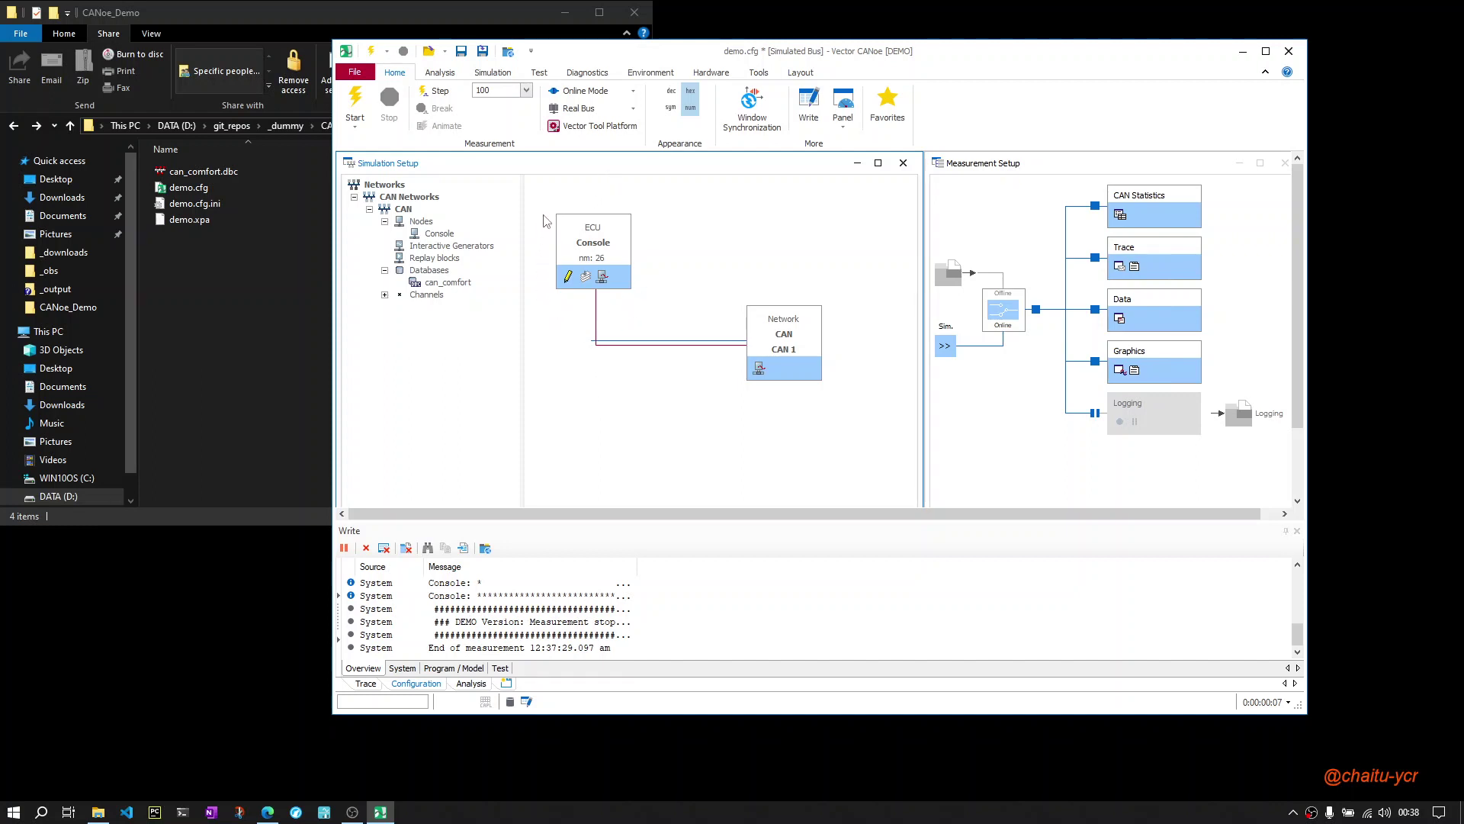
{"action": "right_click", "coordinate": [584, 238]}
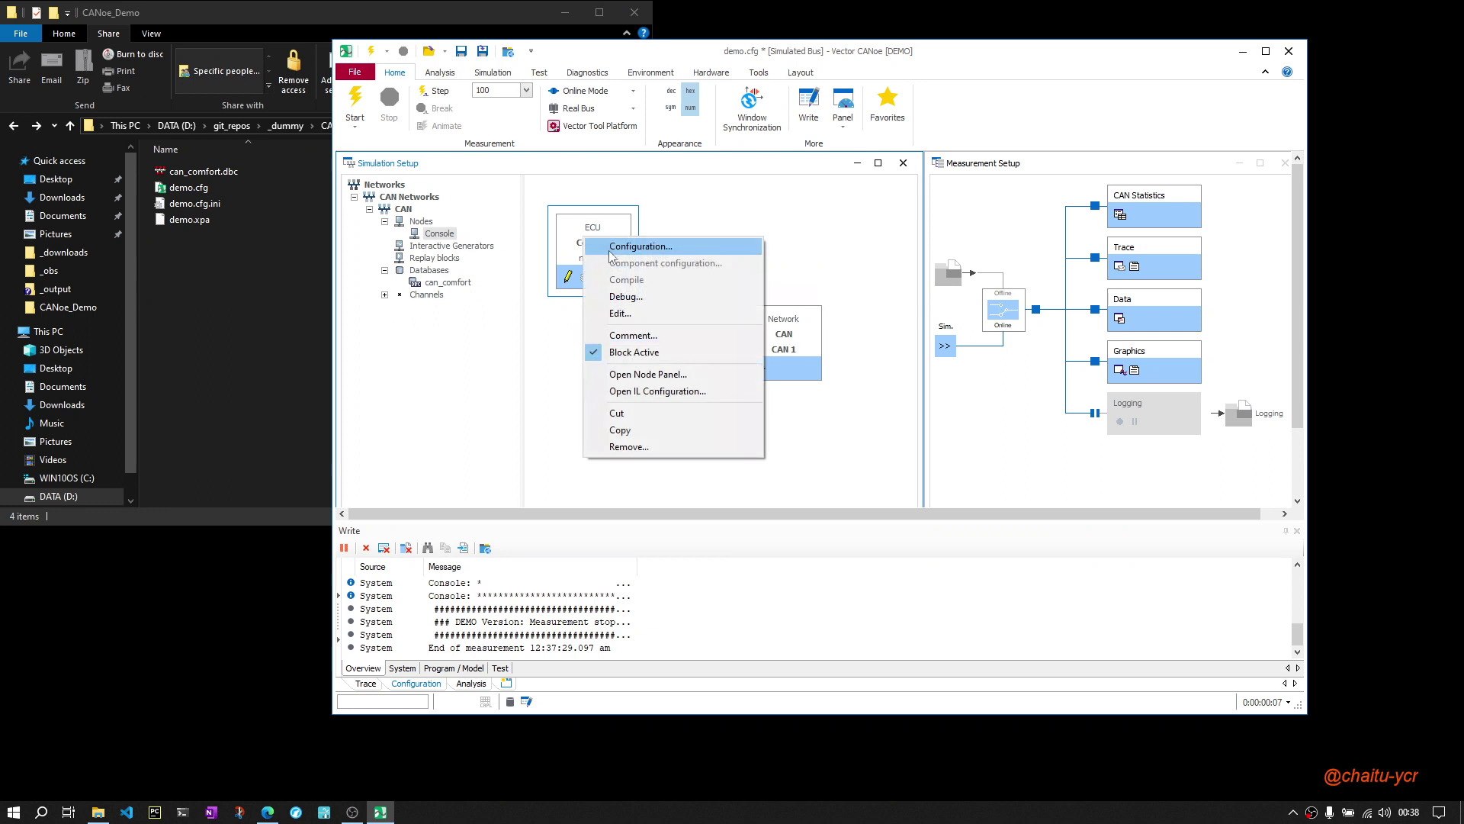
{"action": "left_click", "coordinate": [610, 246]}
{"action": "left_click", "coordinate": [732, 251]}
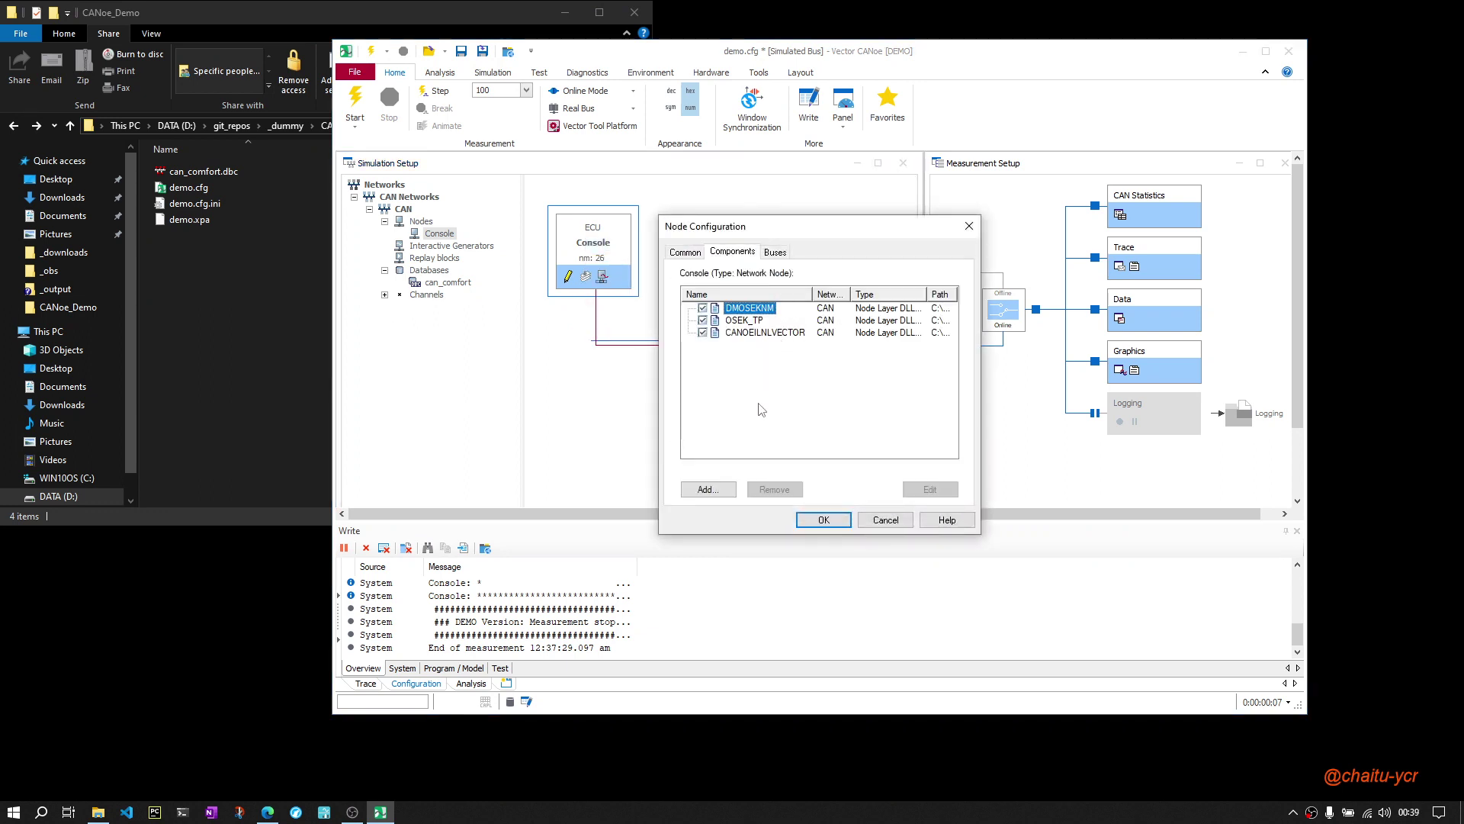
{"action": "left_click", "coordinate": [838, 525]}
{"action": "left_click", "coordinate": [611, 423]}
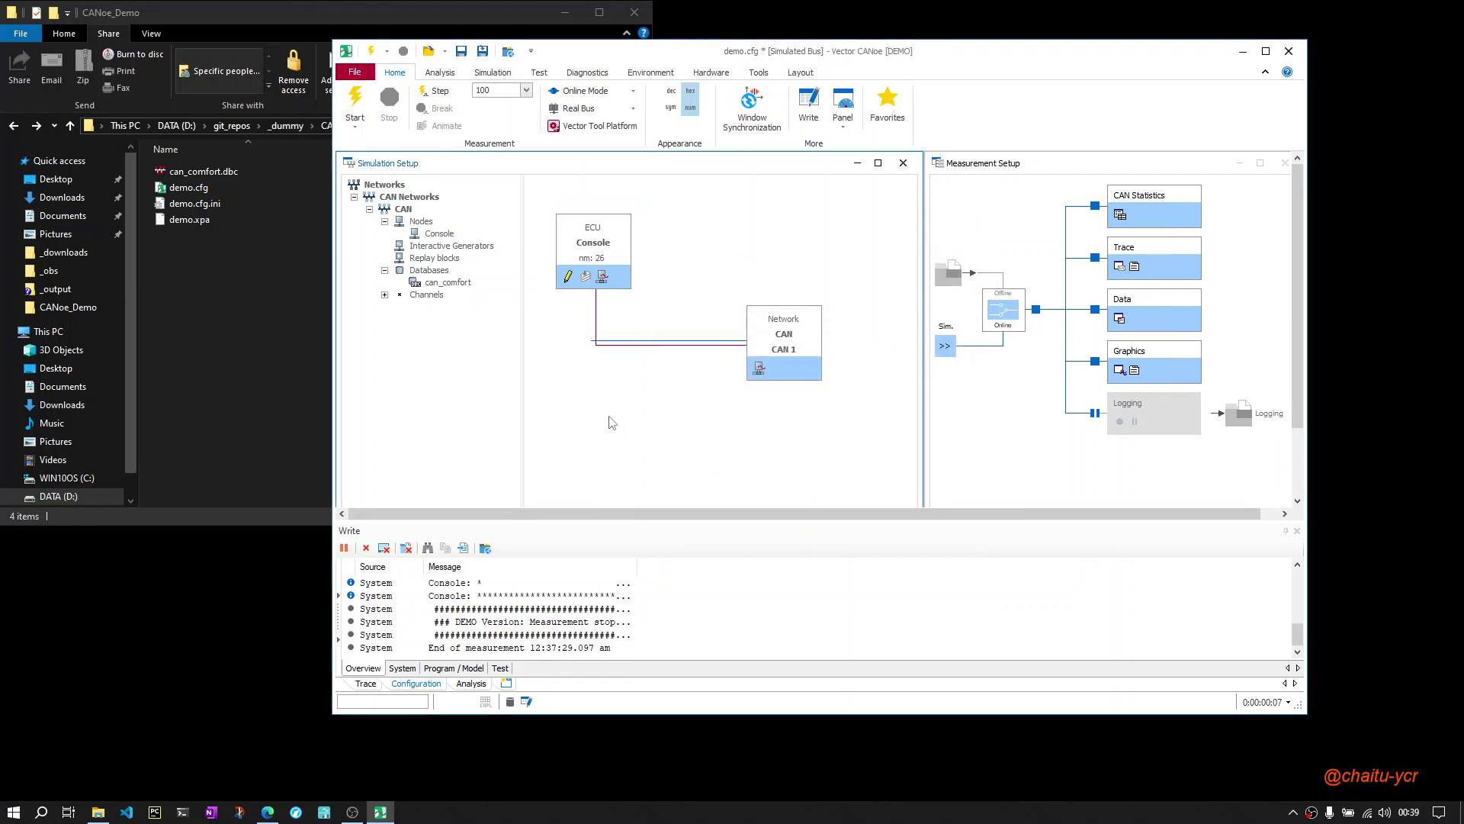